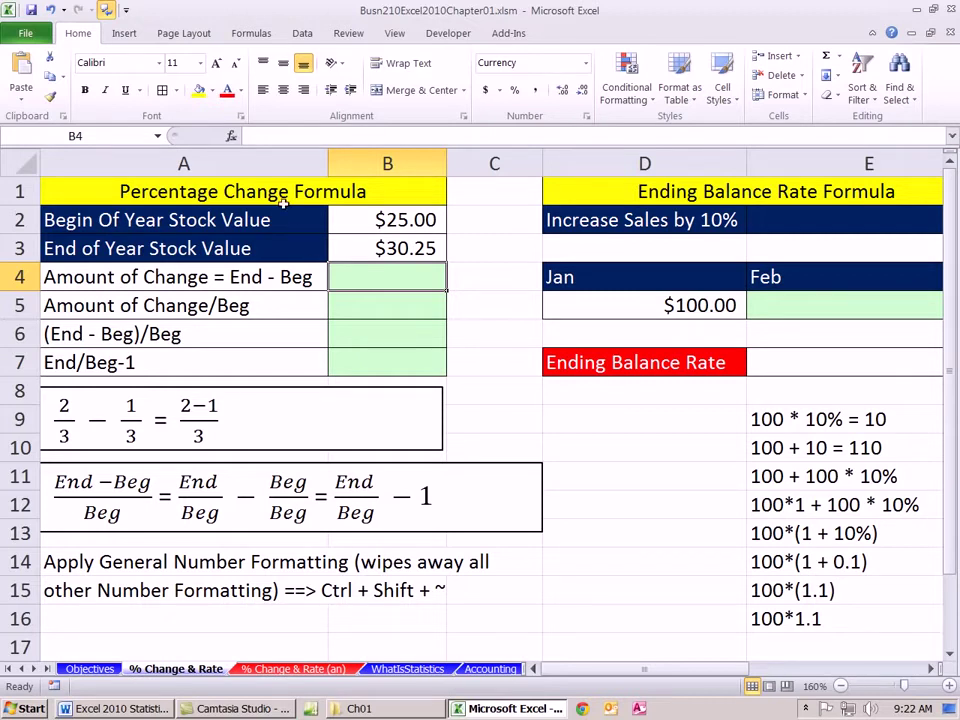
Calculate the amount of change in B4 as the end minus the beginning stock value with =B3-B2
click(406, 218)
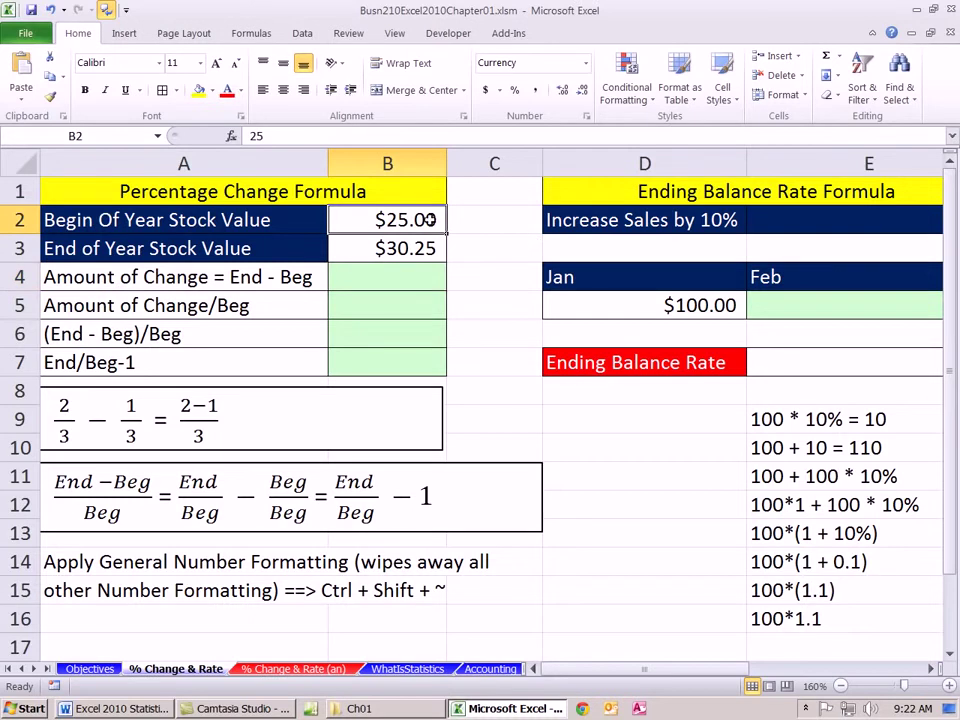
key(Down)
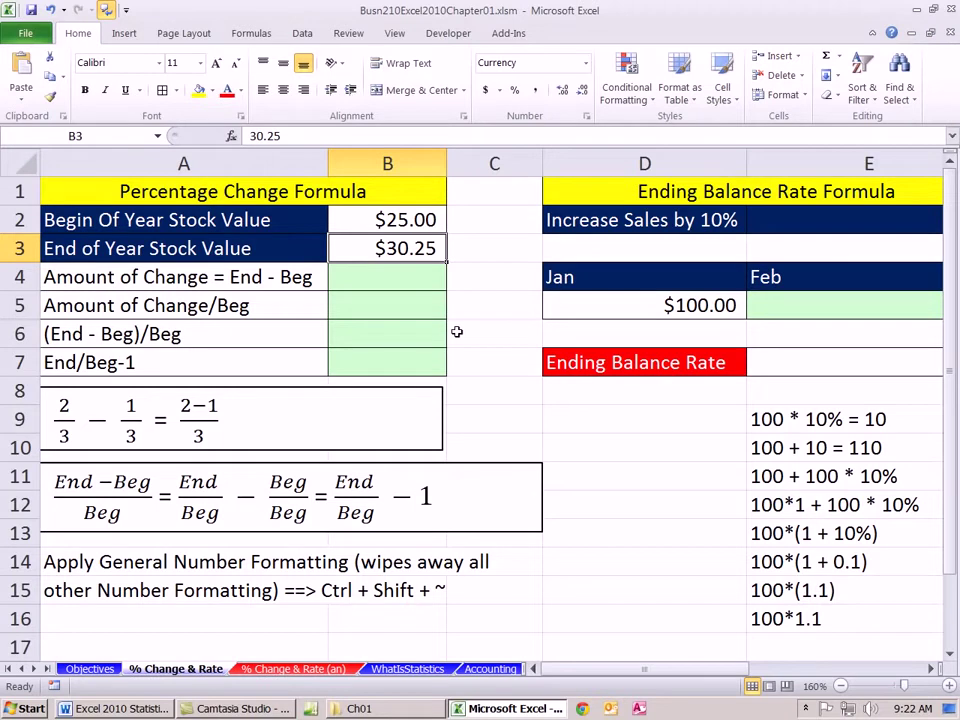
click(371, 284)
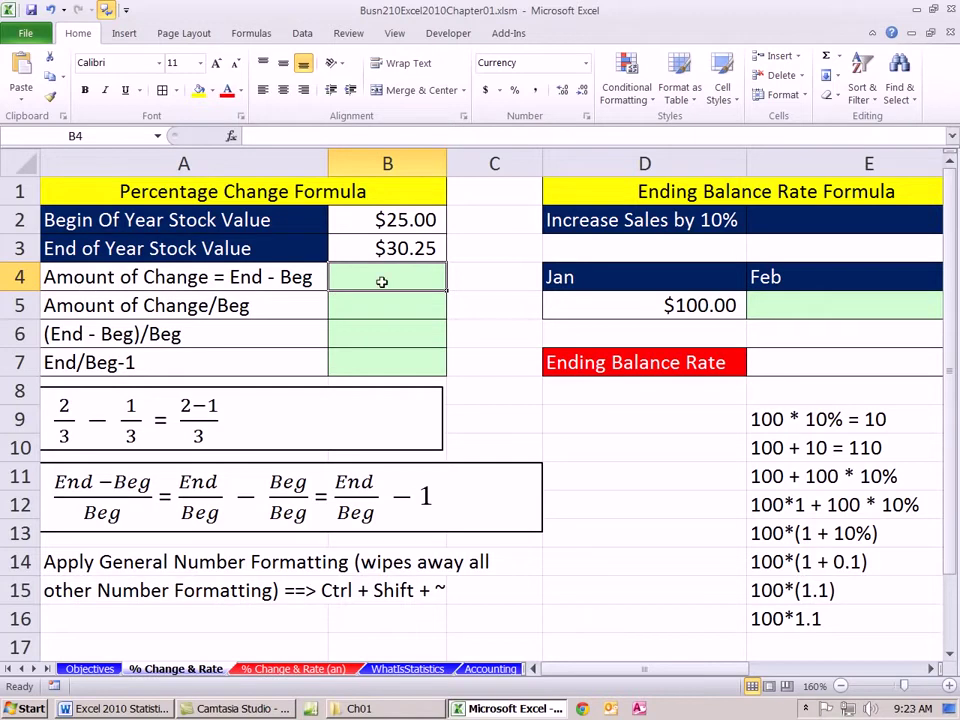
text(=)
click(371, 248)
text(-)
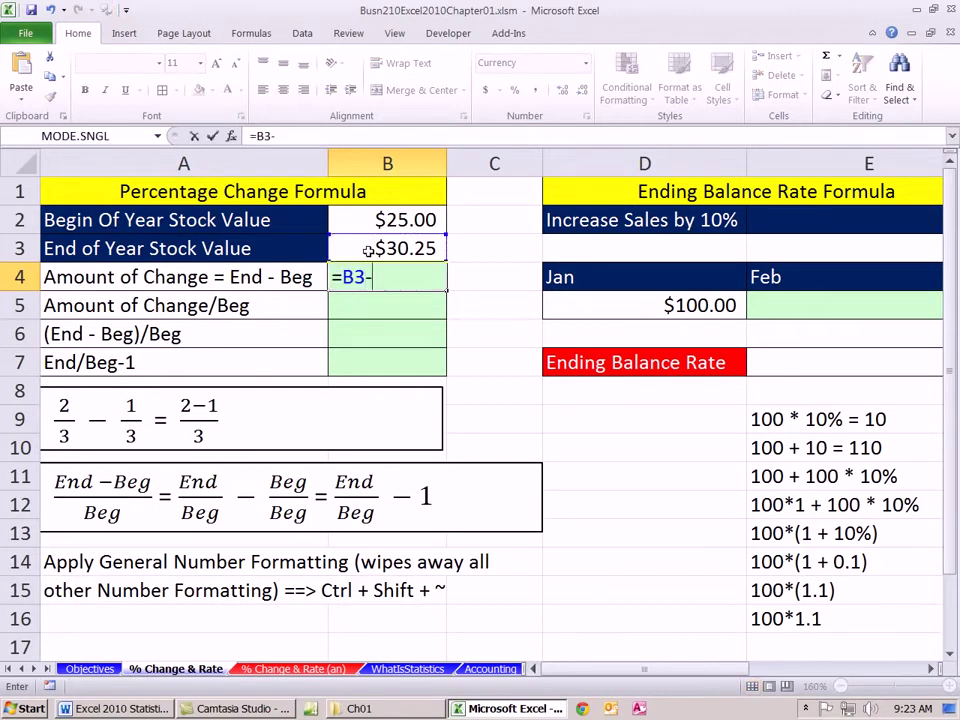
click(428, 220)
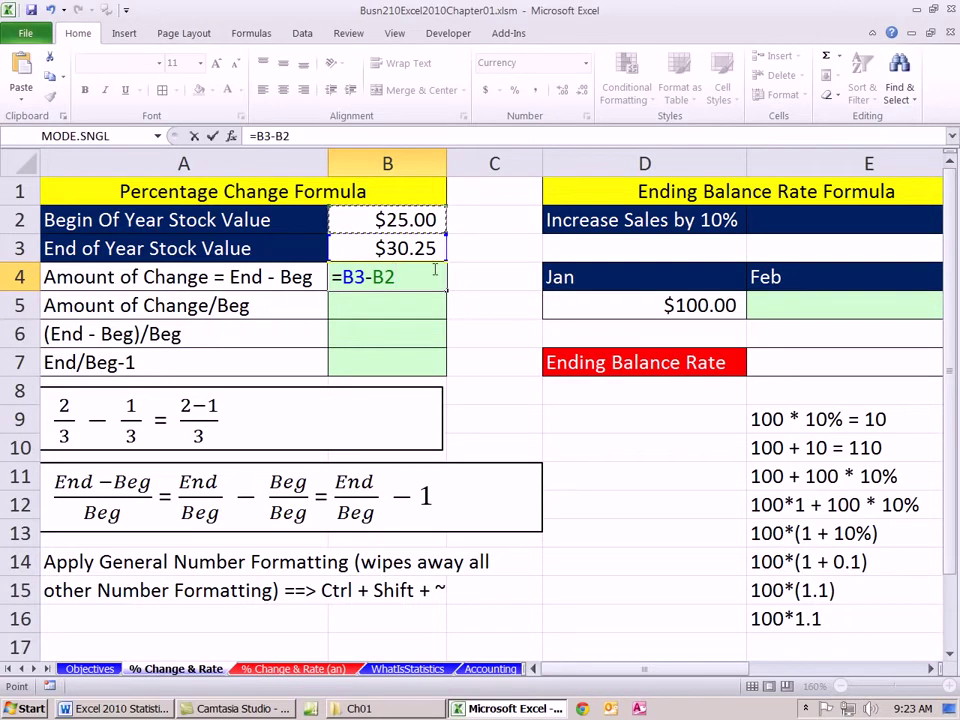
key(Return)
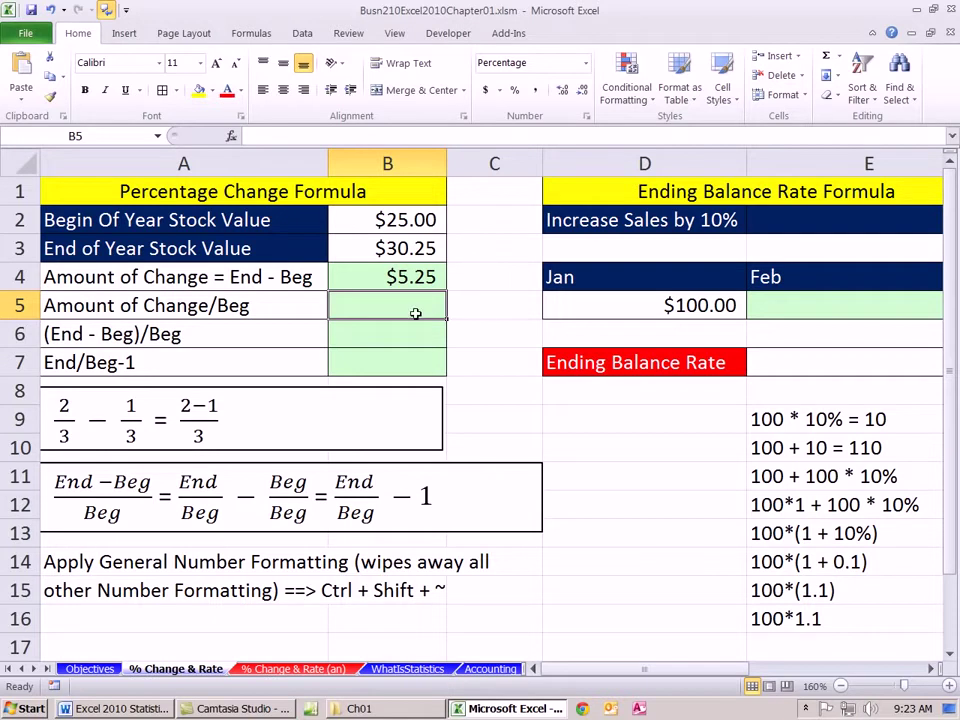
Calculate the percentage change in B5 by dividing the amount of change by the beginning value with =B4/B2
text(=)
click(410, 279)
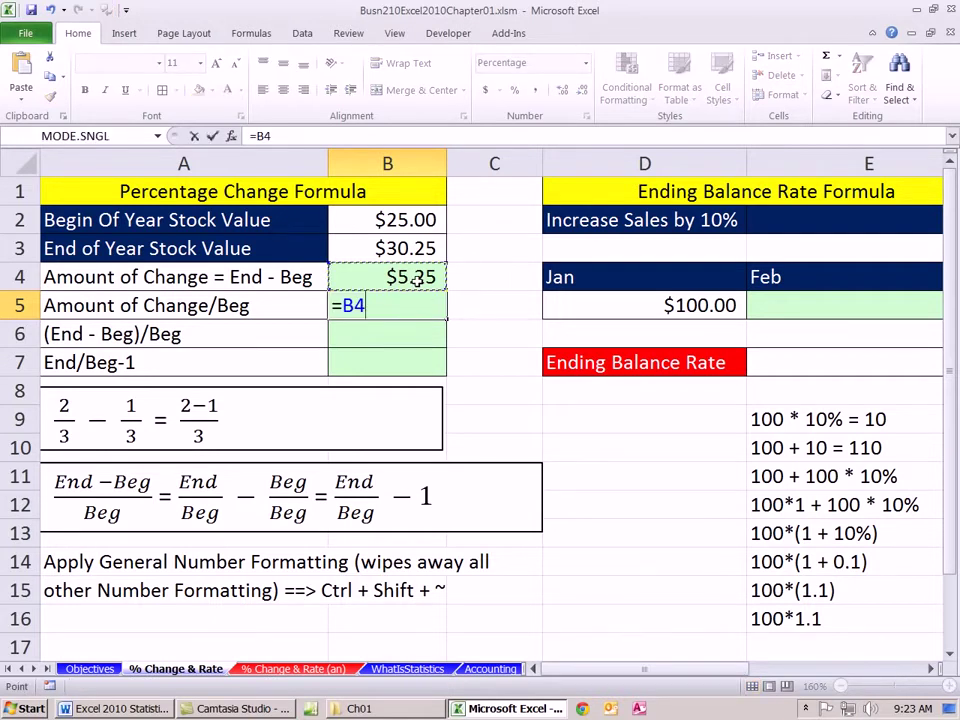
text(/)
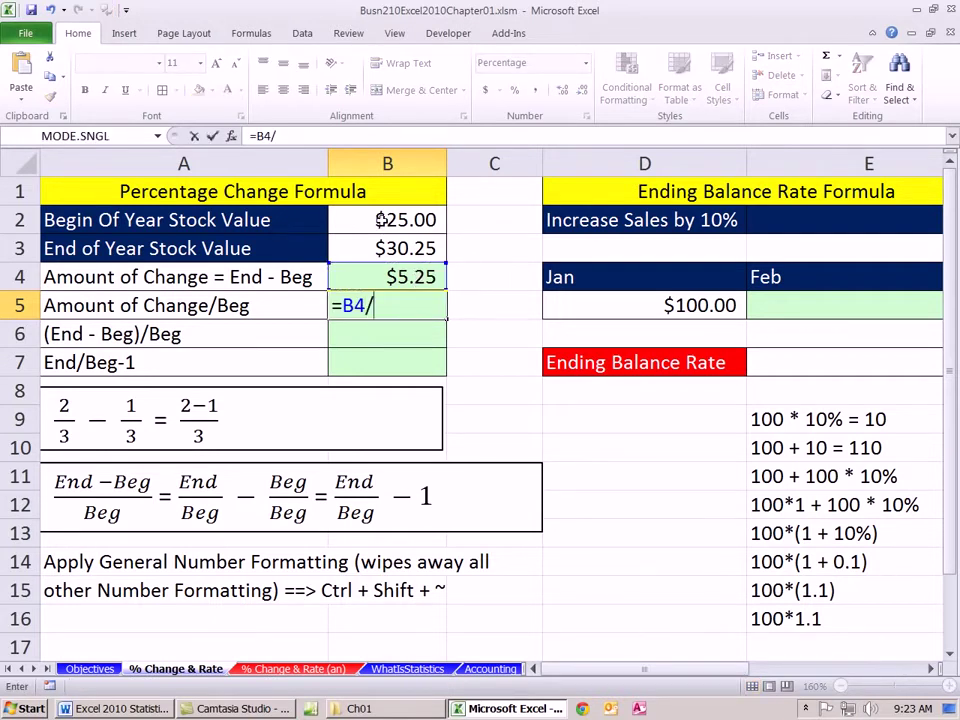
click(386, 220)
key(Return)
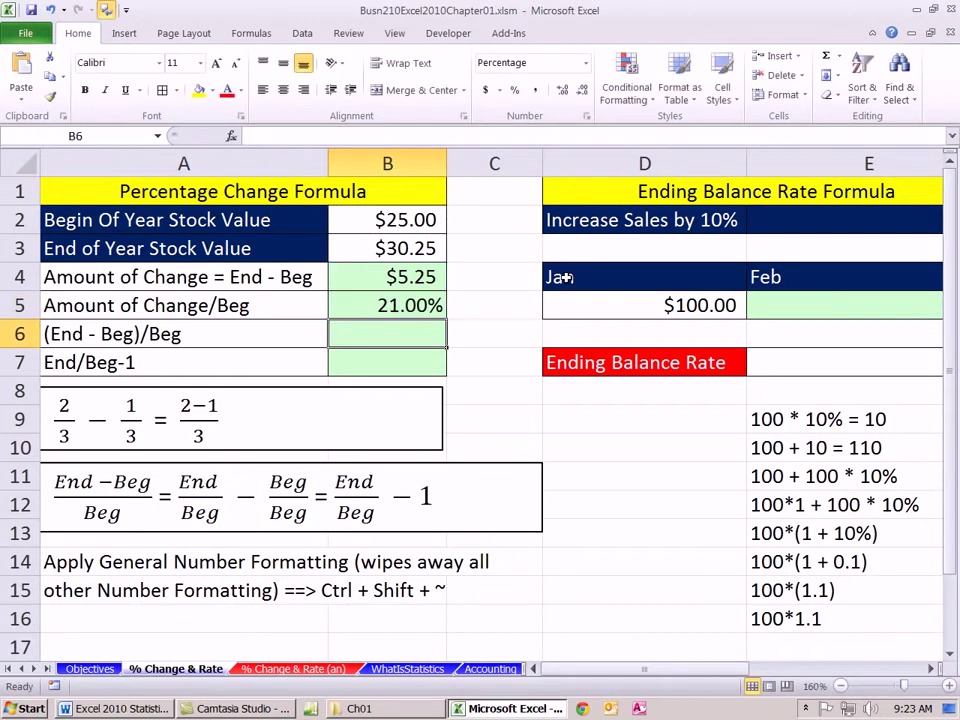
Apply the General number format to B5, and set it back to Percentage
click(403, 308)
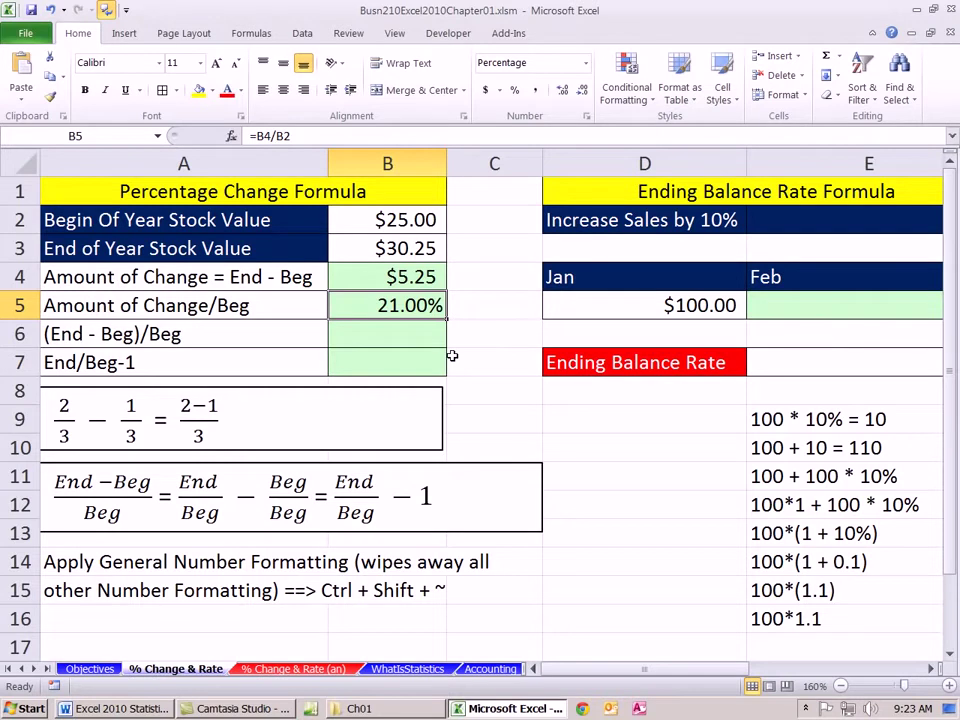
key(ctrl+shift+asciitilde)
click(585, 63)
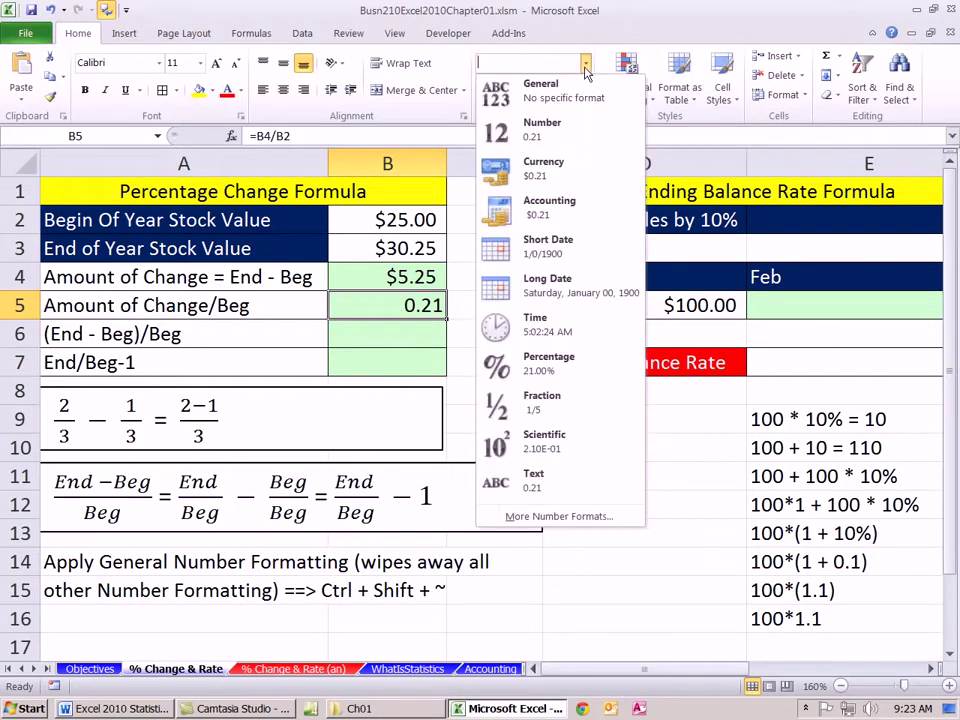
click(541, 366)
Calculate the percentage change in B6 in a single formula, =(B3-B2)/B2
click(398, 338)
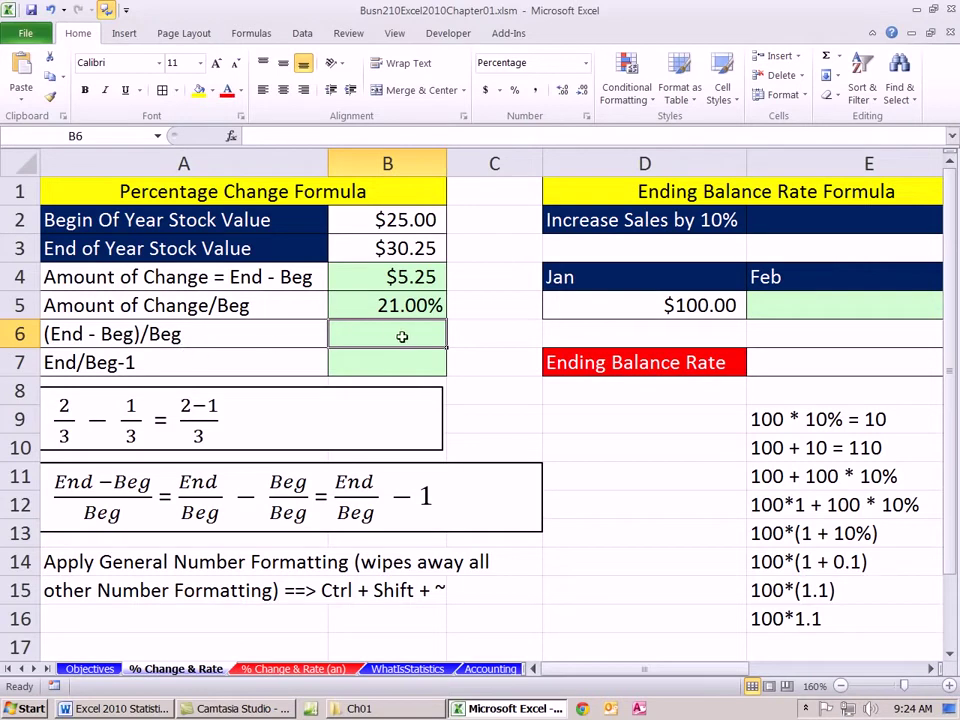
text(=()
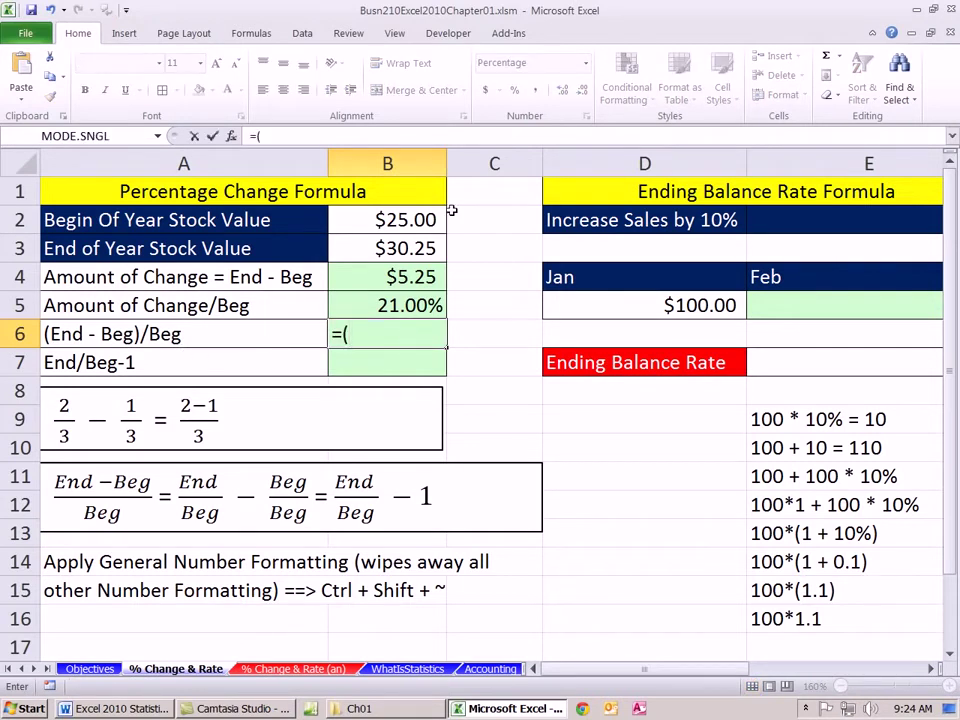
click(389, 248)
text(-)
click(387, 218)
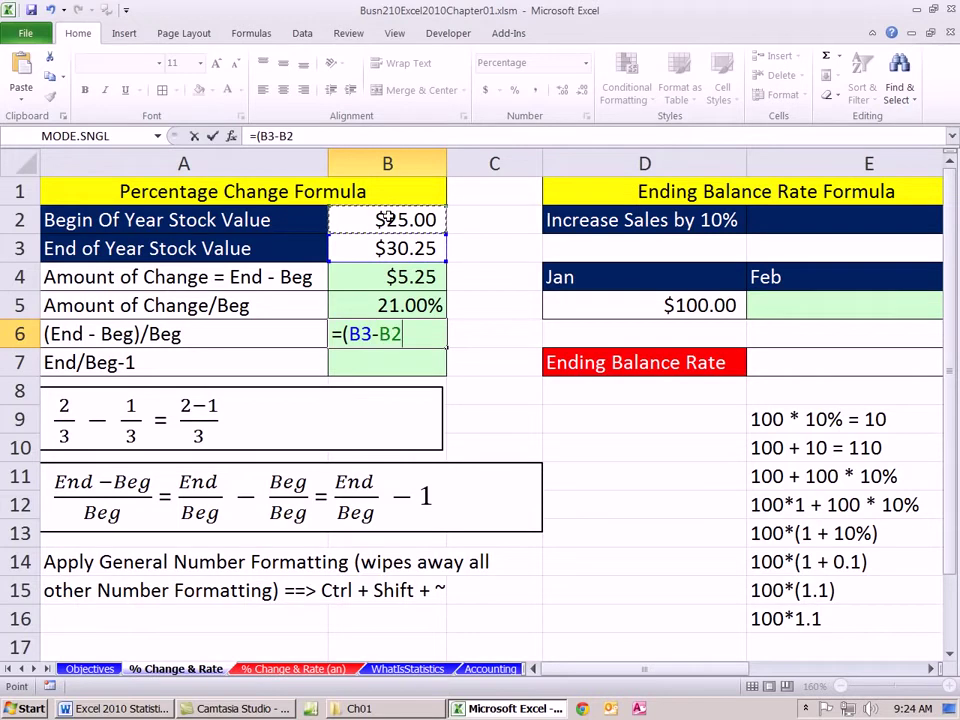
text()/)
click(407, 222)
key(Return)
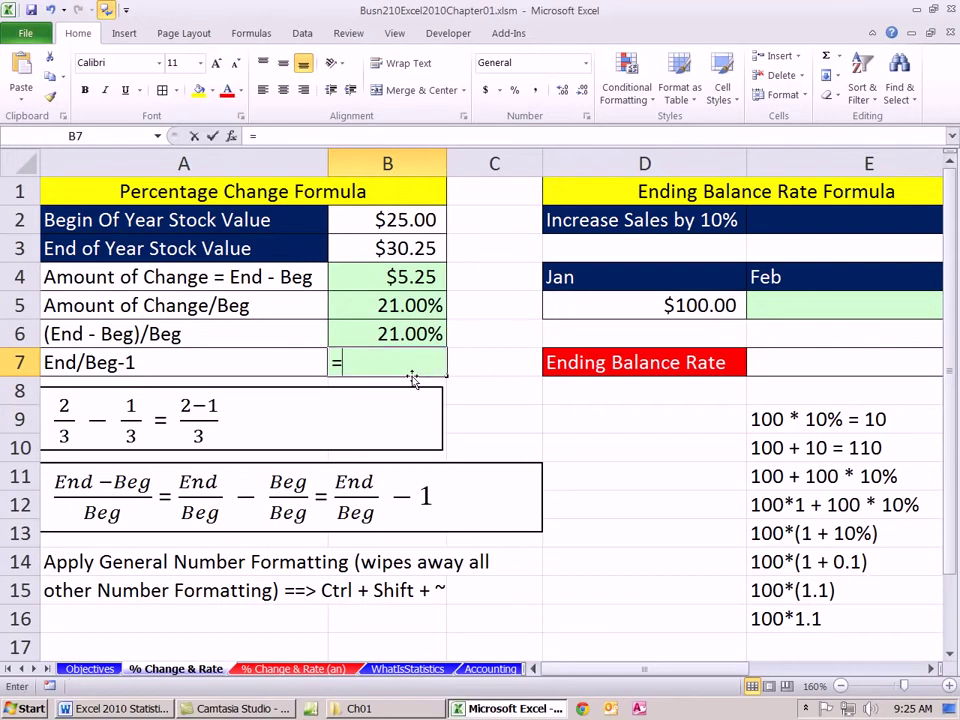
Calculate the percentage change in B7 with the End/Beg-1 formula, =B3/B2-1
text(=)
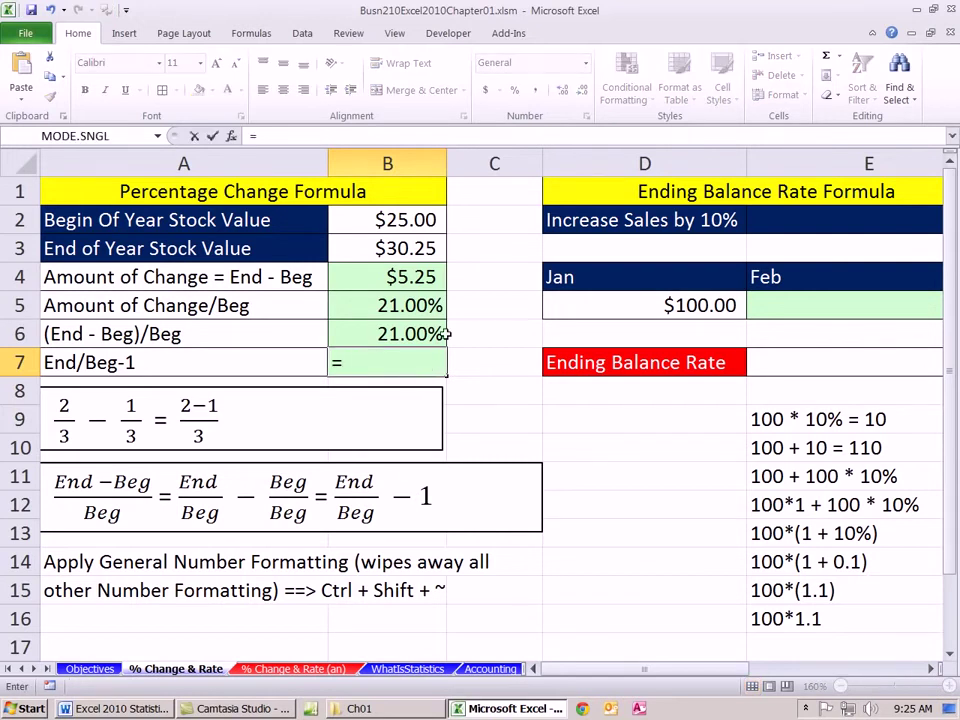
click(385, 255)
text(/)
click(392, 219)
text(-1)
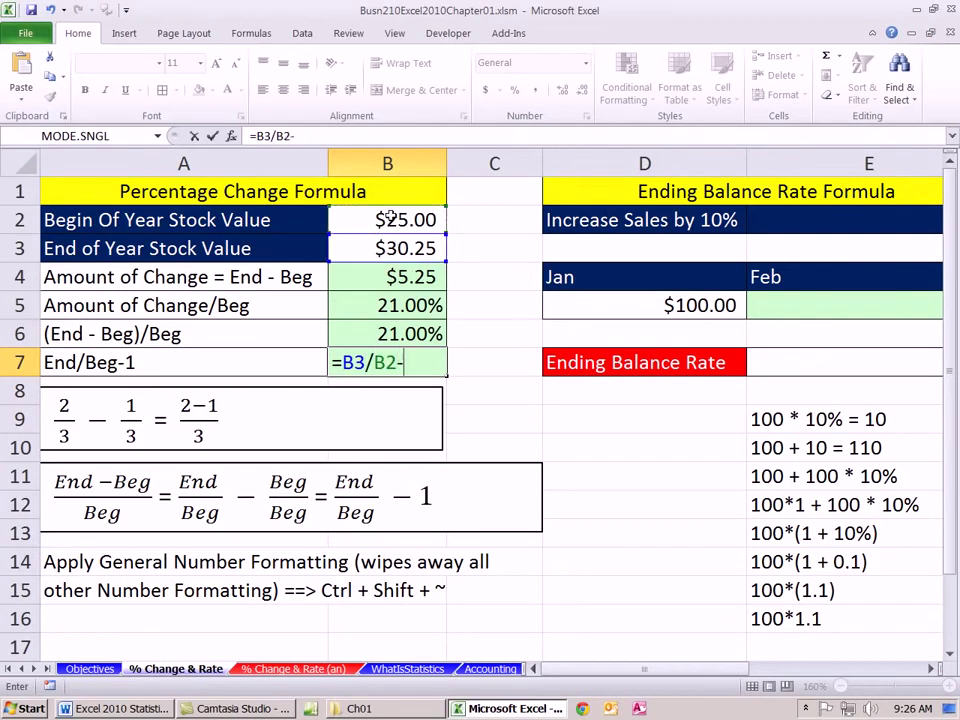
key(Return)
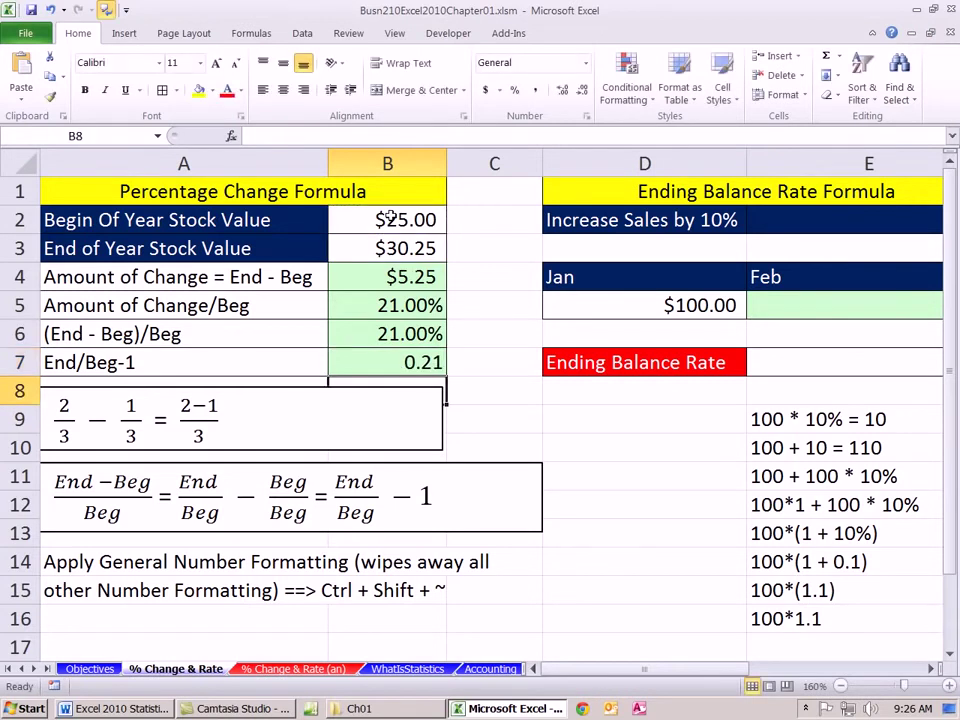
Apply the General number format to B5:B6 to compare with B7, and undo that format change
click(407, 364)
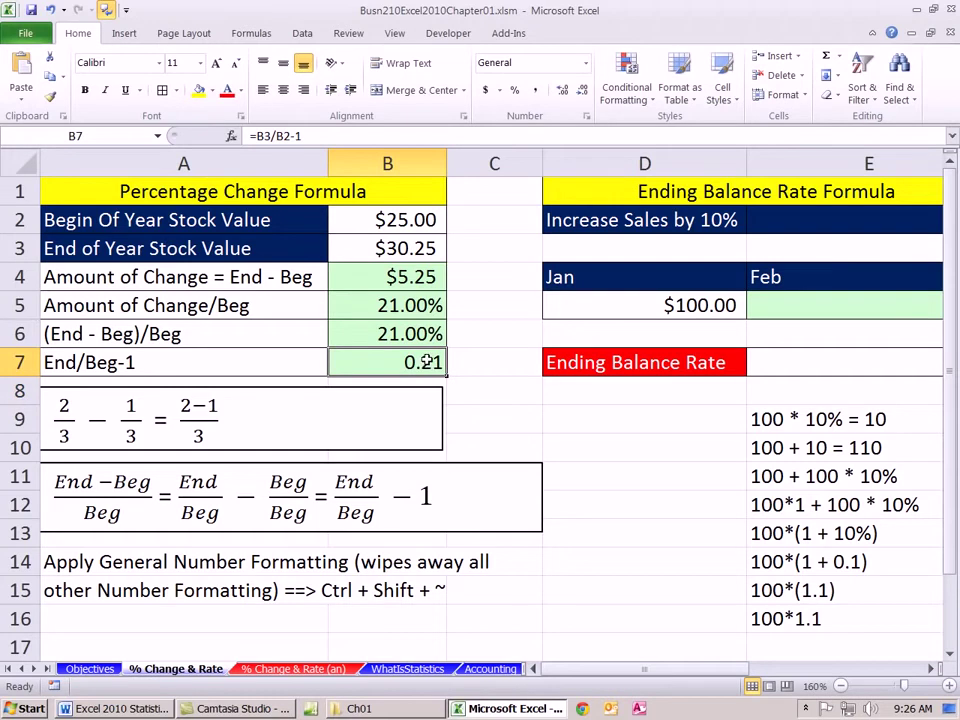
drag(420, 306, 415, 336)
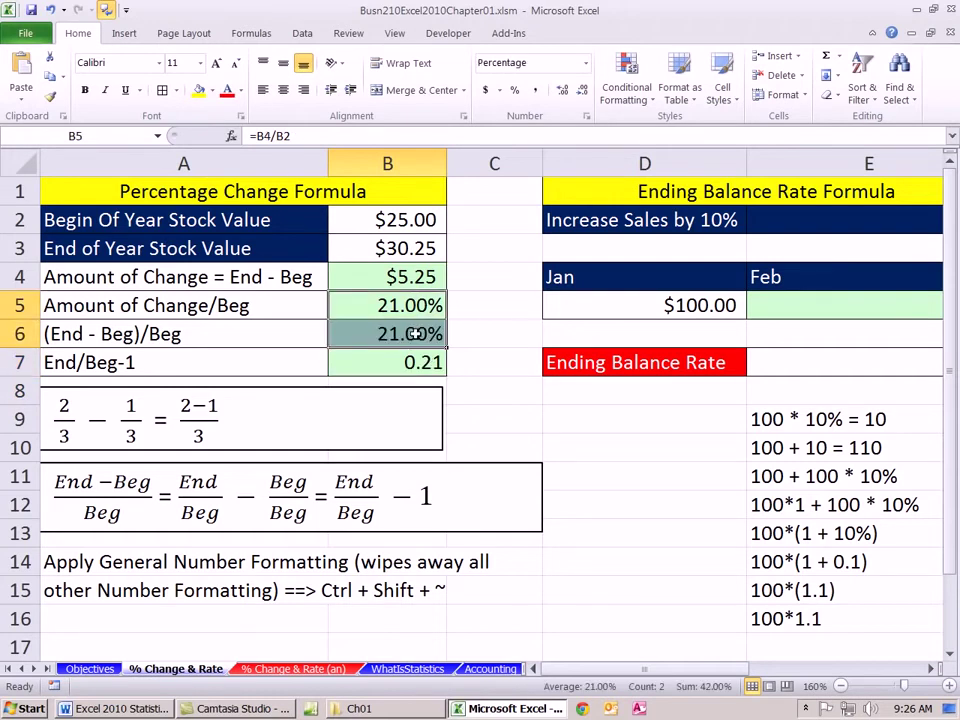
click(407, 364)
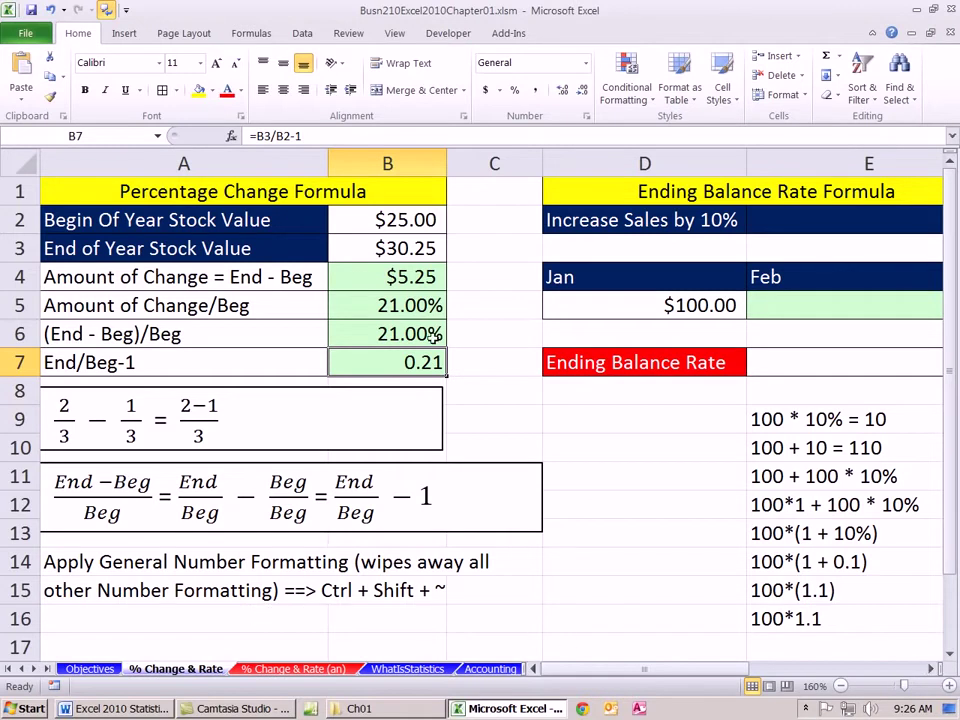
drag(410, 305, 418, 326)
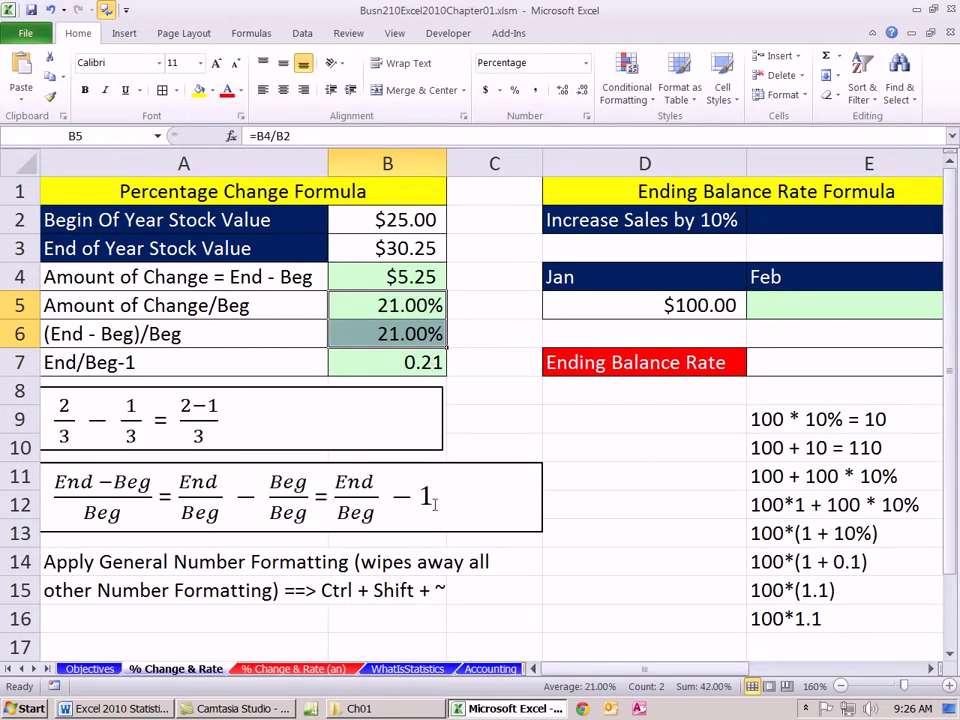
click(585, 64)
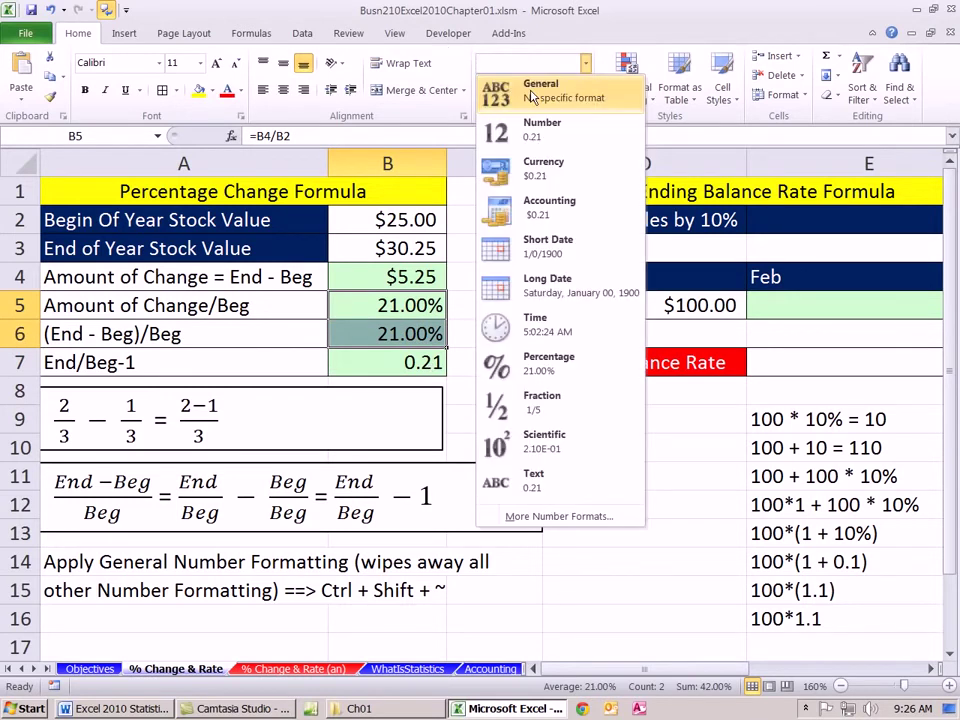
key(Escape)
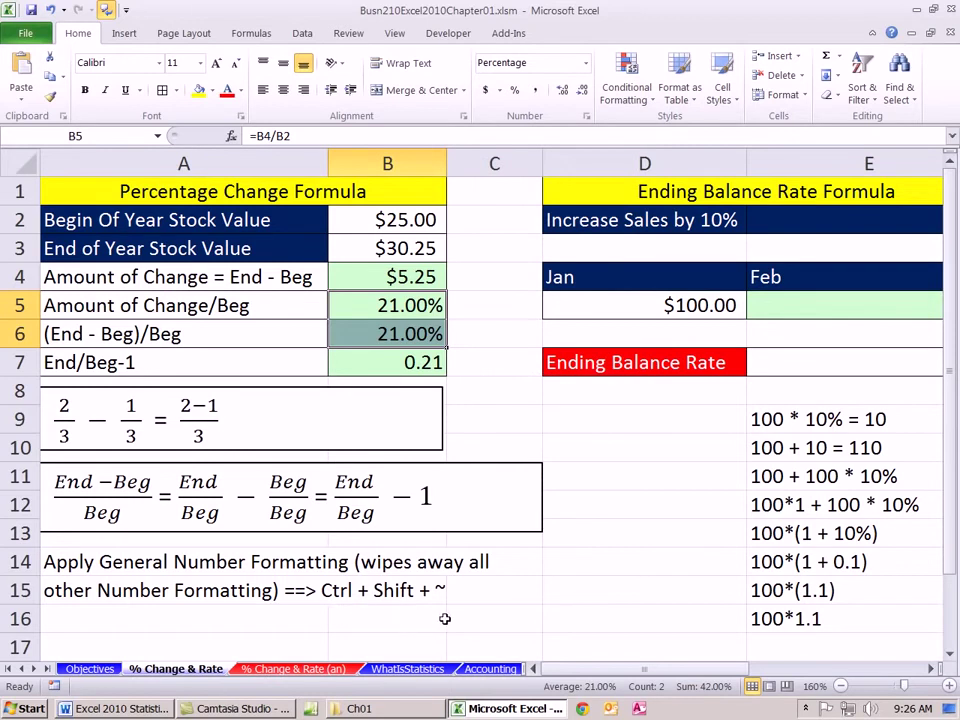
key(ctrl+shift+asciitilde)
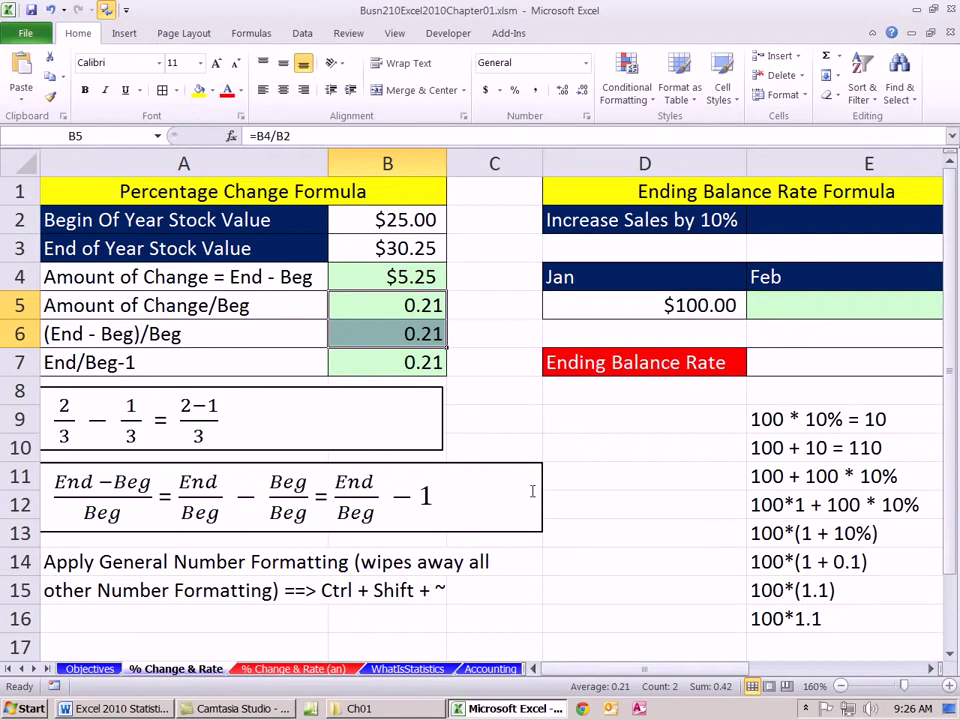
key(ctrl+z)
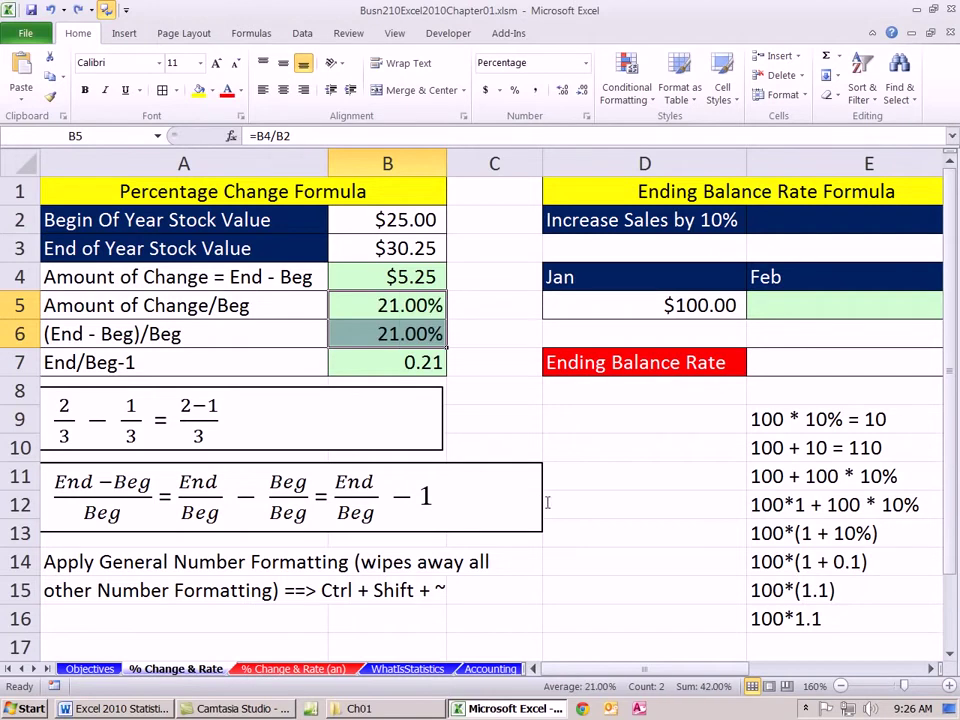
Calculate February sales in E5 by multiplying January sales by the Ending Balance Rate with =D5*E7
click(930, 670)
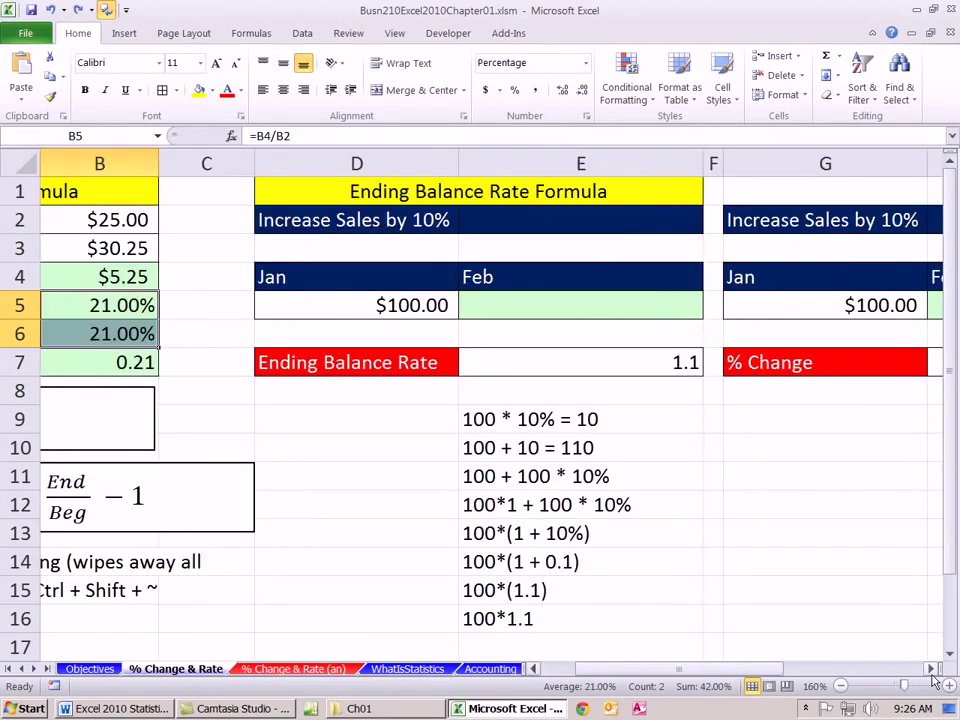
click(930, 669)
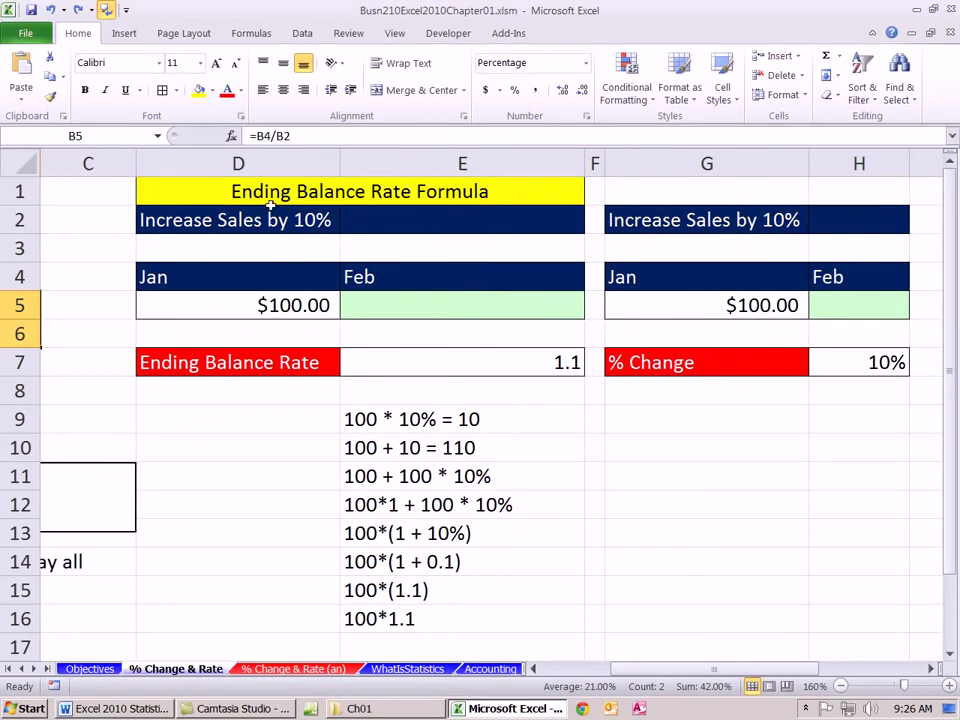
click(467, 362)
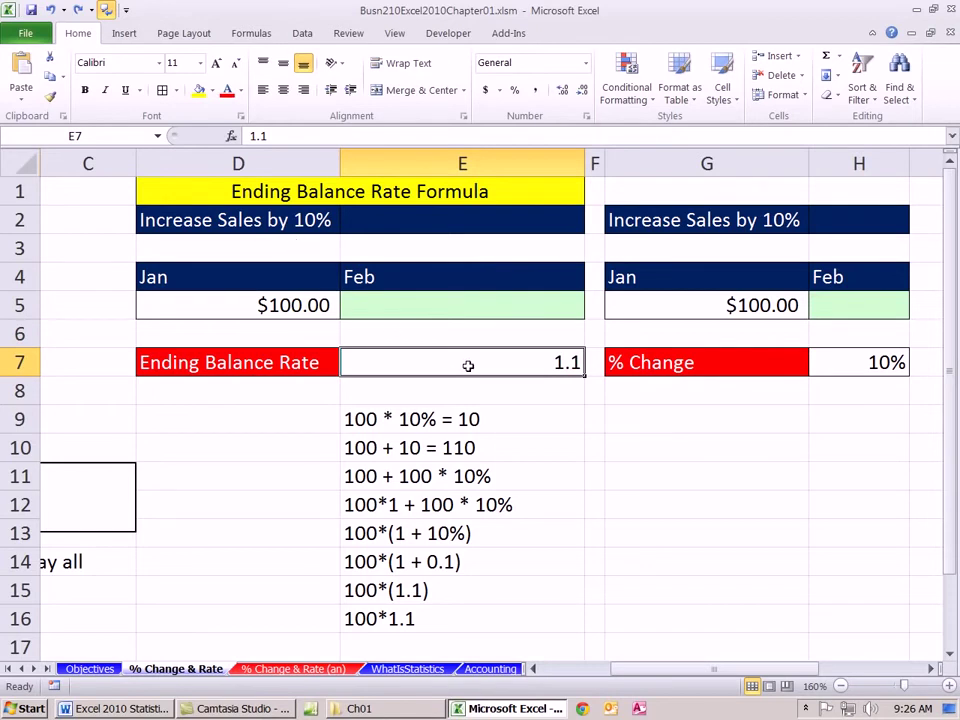
click(433, 305)
text(=)
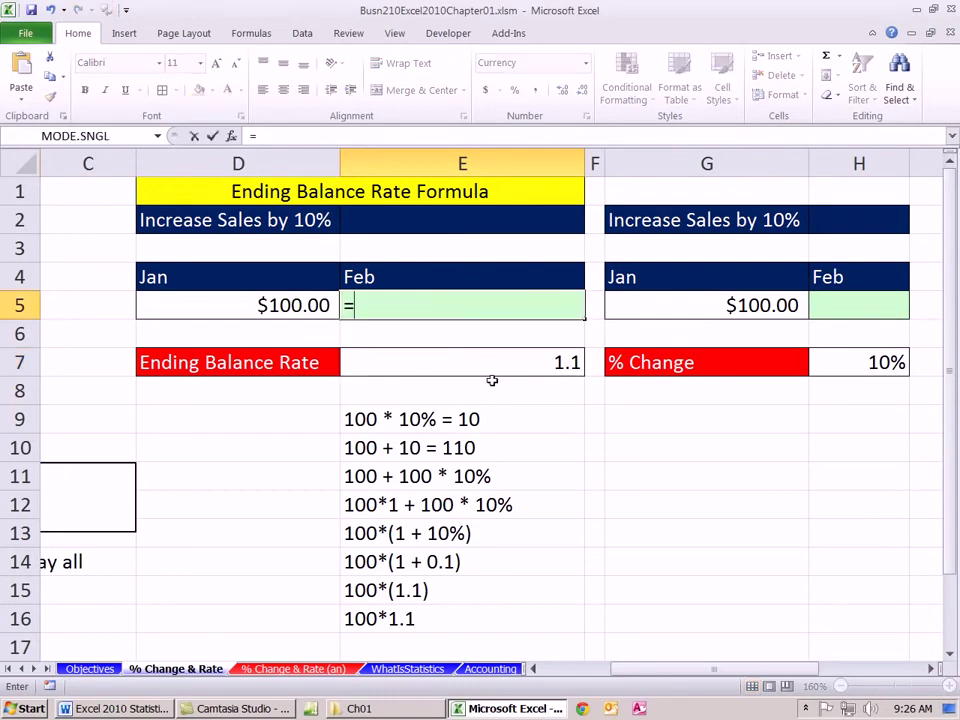
click(226, 305)
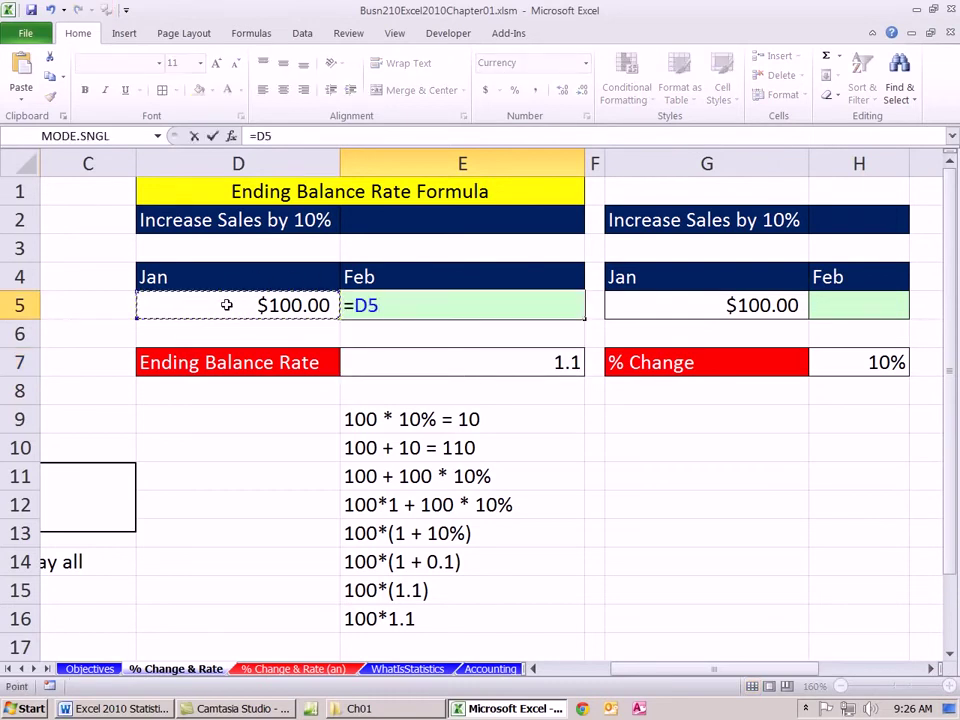
text(*)
click(440, 360)
key(ctrl+Return)
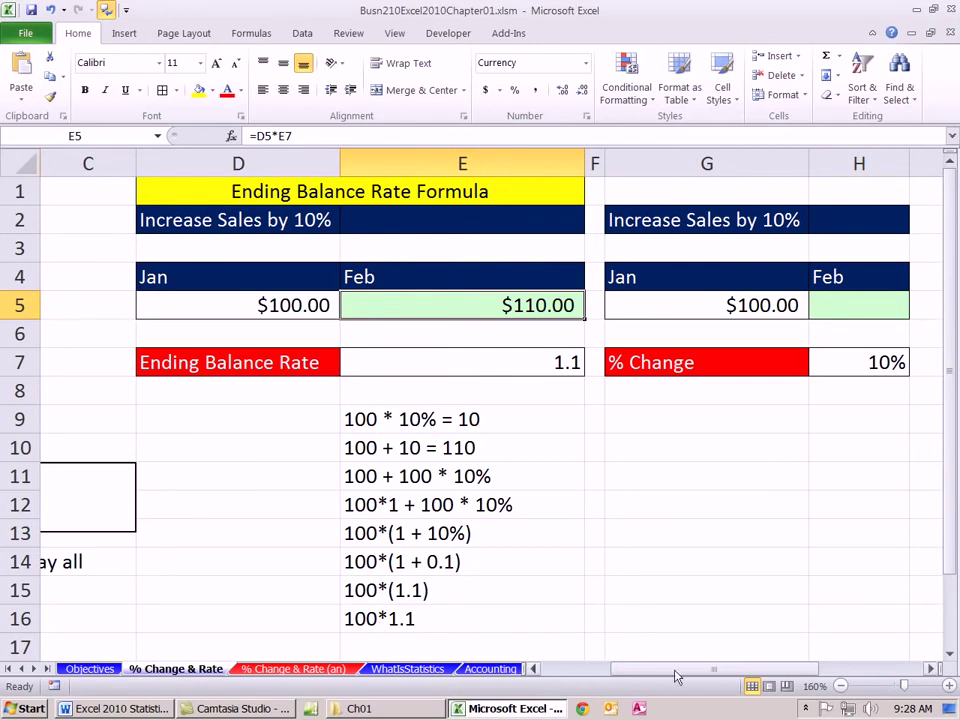
Calculate February sales in H5 as January sales increased by the % Change rate, with =G5*(1+H7)
drag(677, 677, 754, 677)
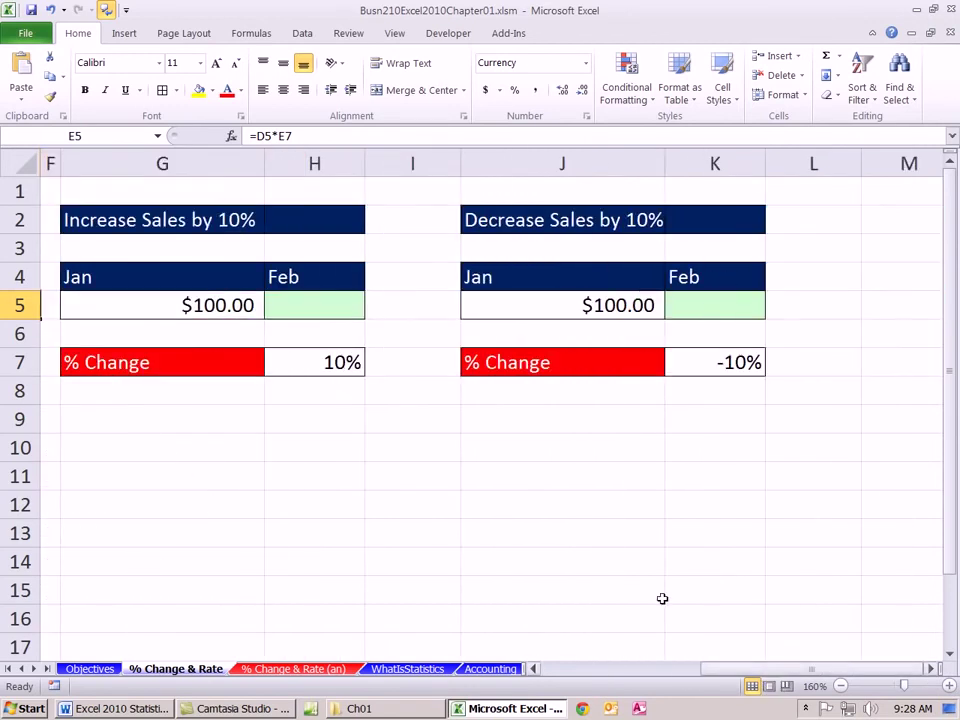
click(306, 311)
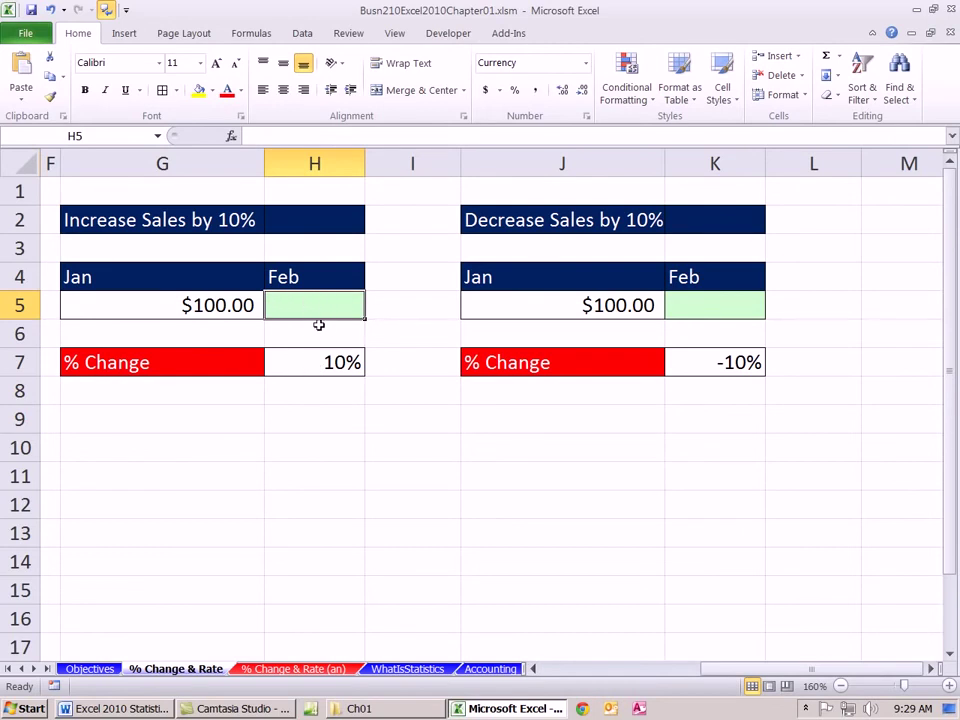
text(=)
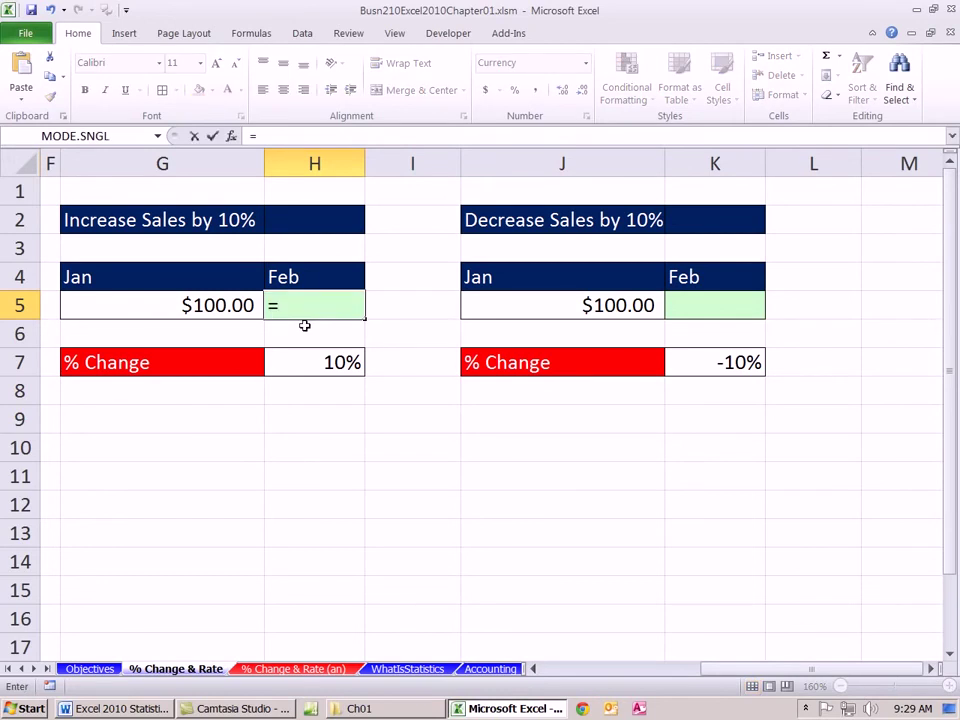
click(208, 305)
text(*)
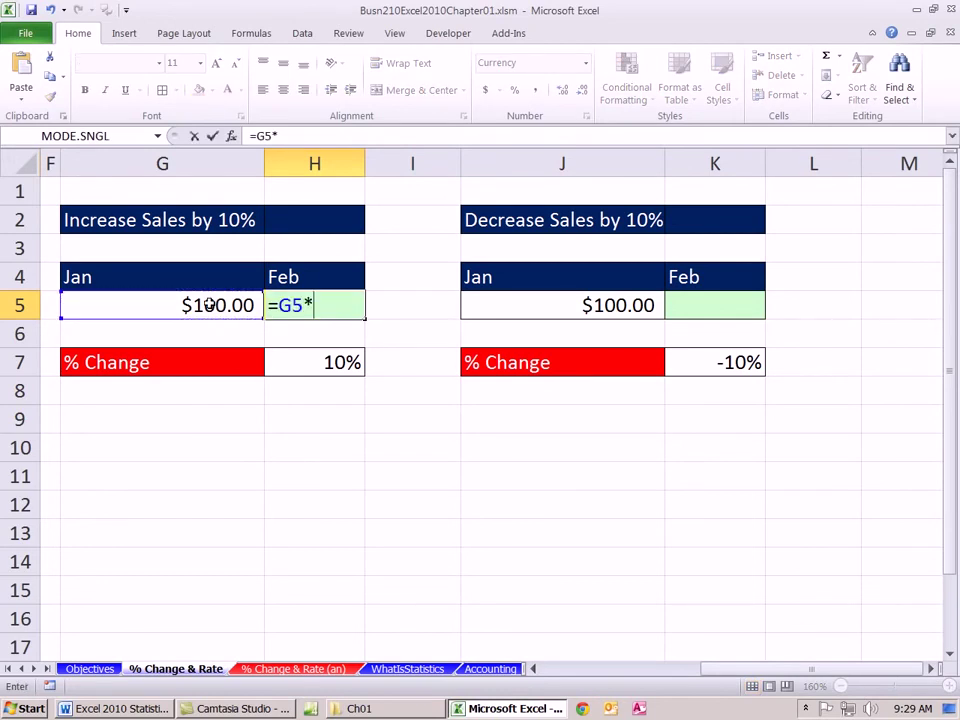
text((1+)
click(296, 357)
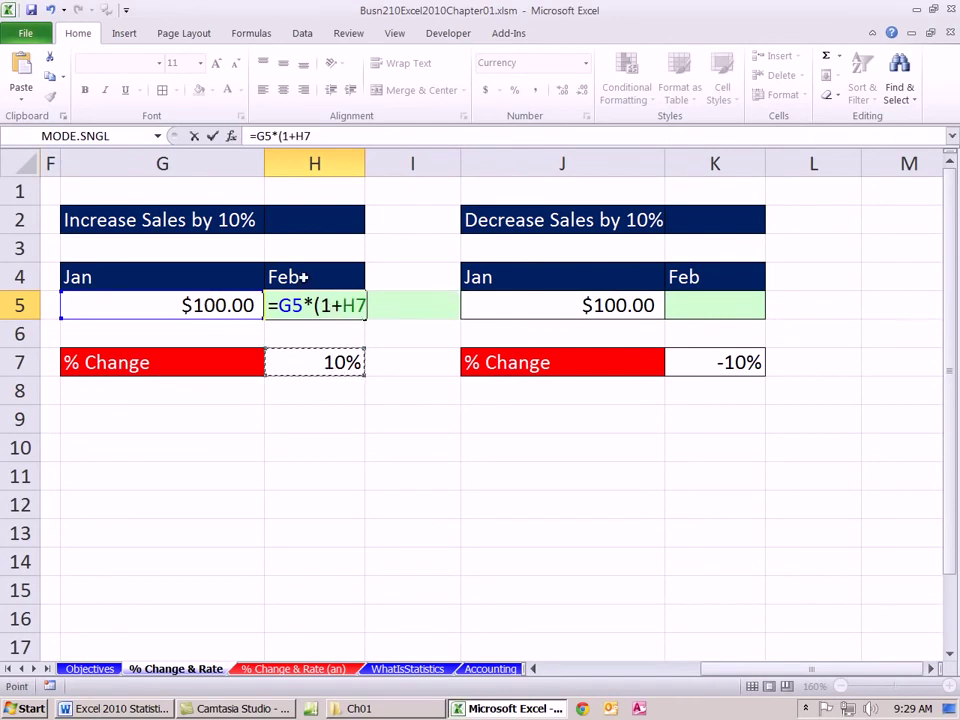
text())
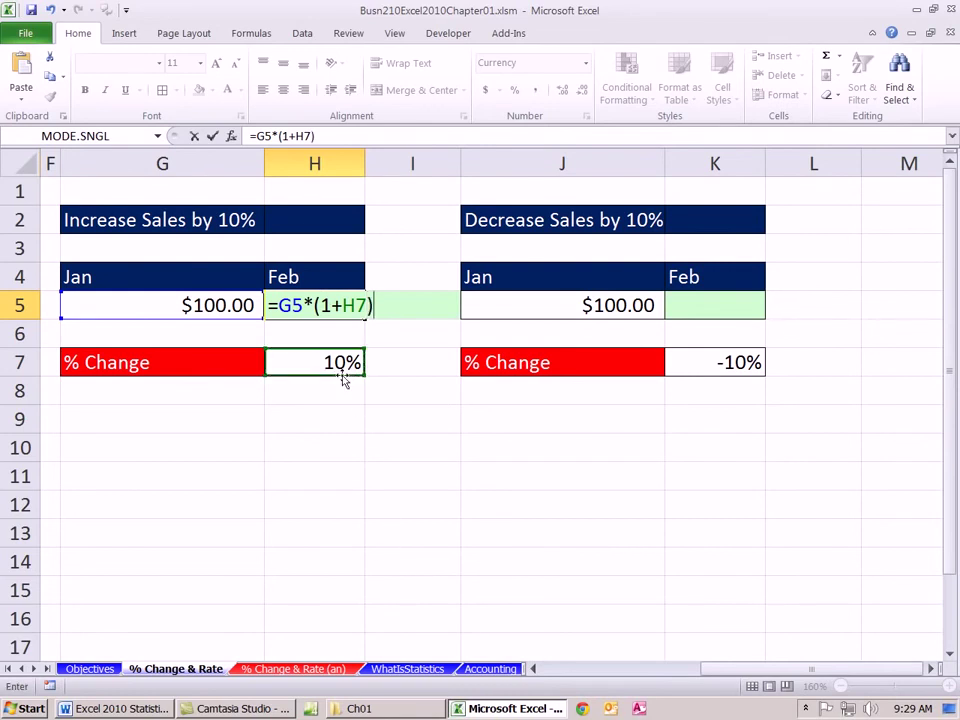
key(ctrl+Return)
key(Return)
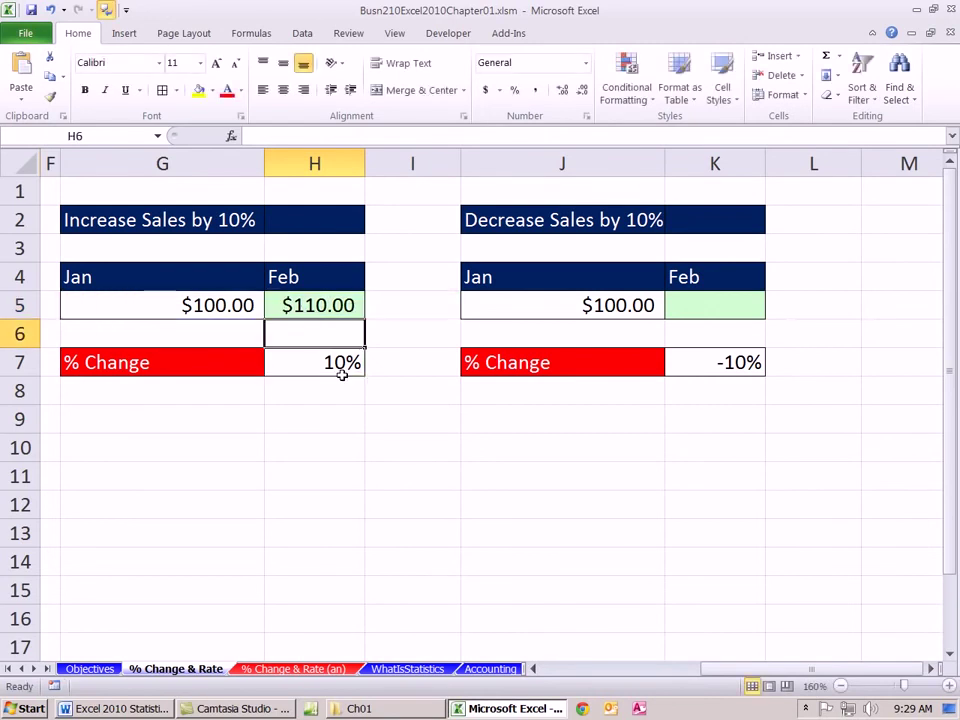
Start a small table below the Decrease Sales block with Beg 100 in J9:K9 and End 90 in J10:K10
click(673, 306)
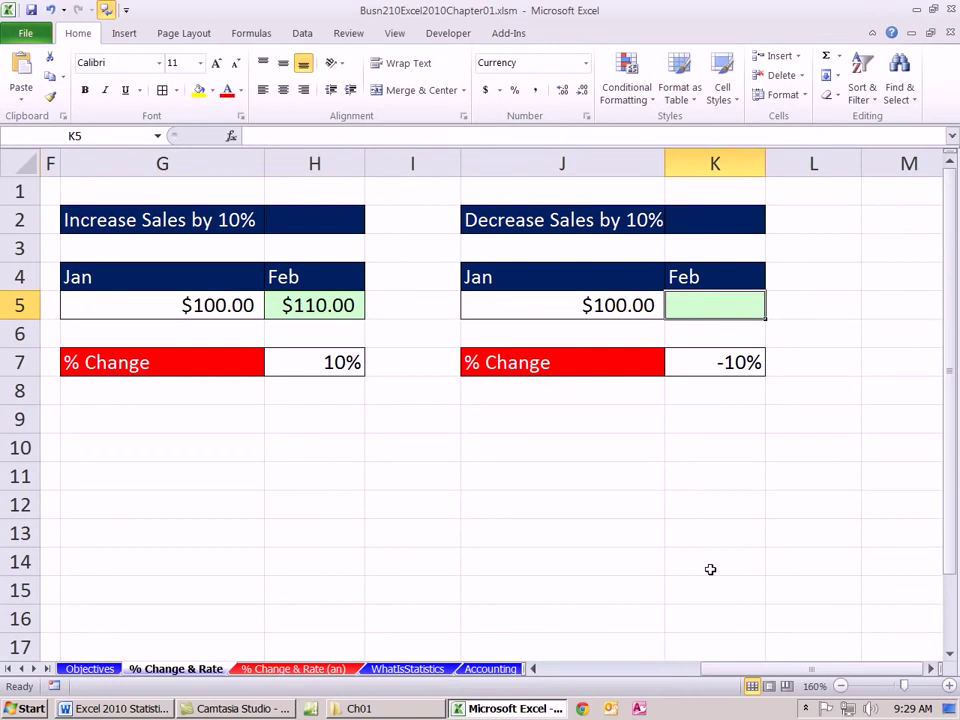
click(628, 420)
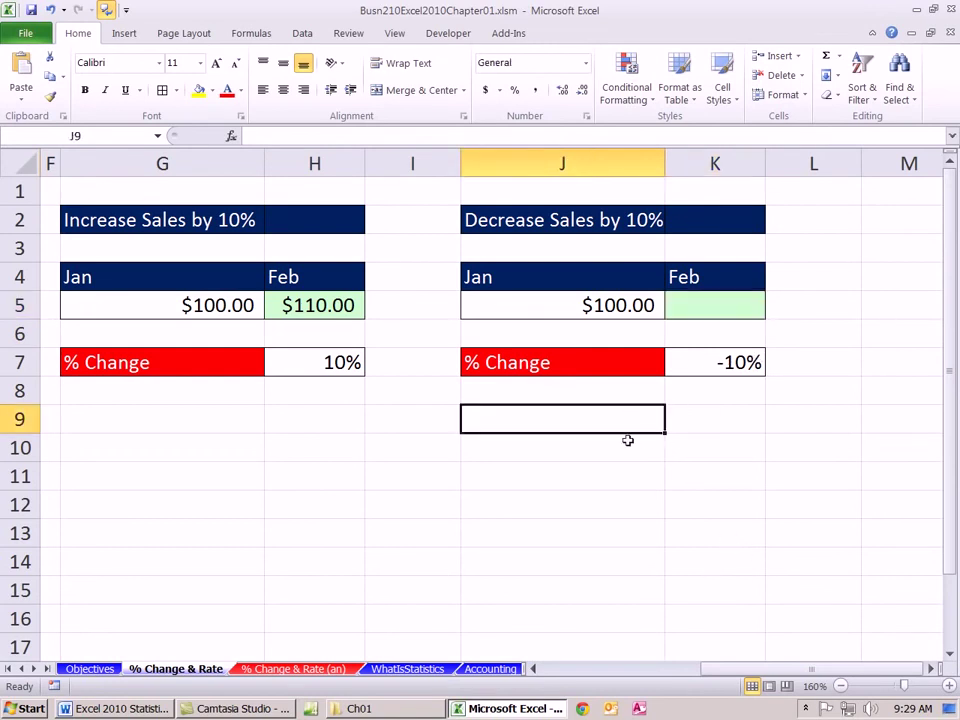
text(Beg)
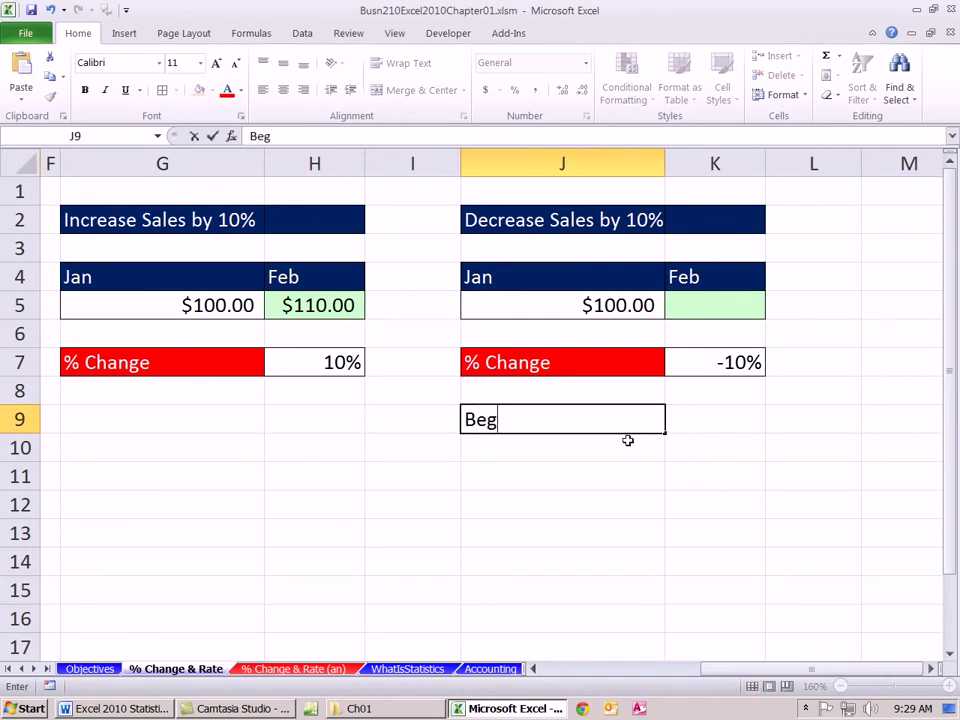
key(Return)
text(End)
click(714, 421)
text(100)
key(Return)
text(90)
key(Return)
Label J11 as % Change, correcting the misspelled word with the spelling checker
click(583, 471)
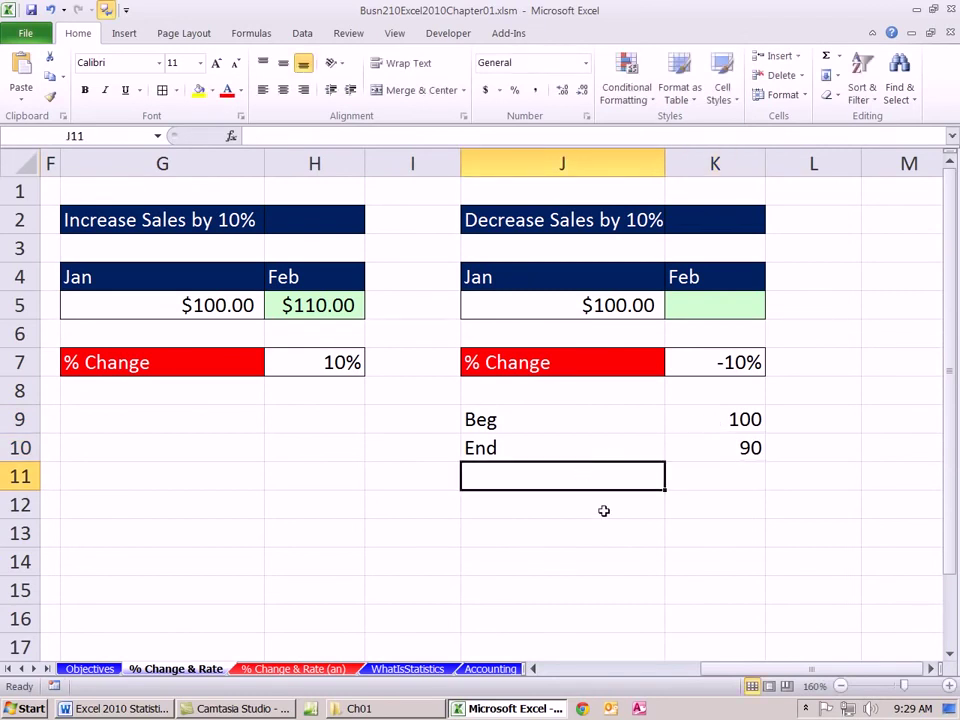
text(% Cahnge)
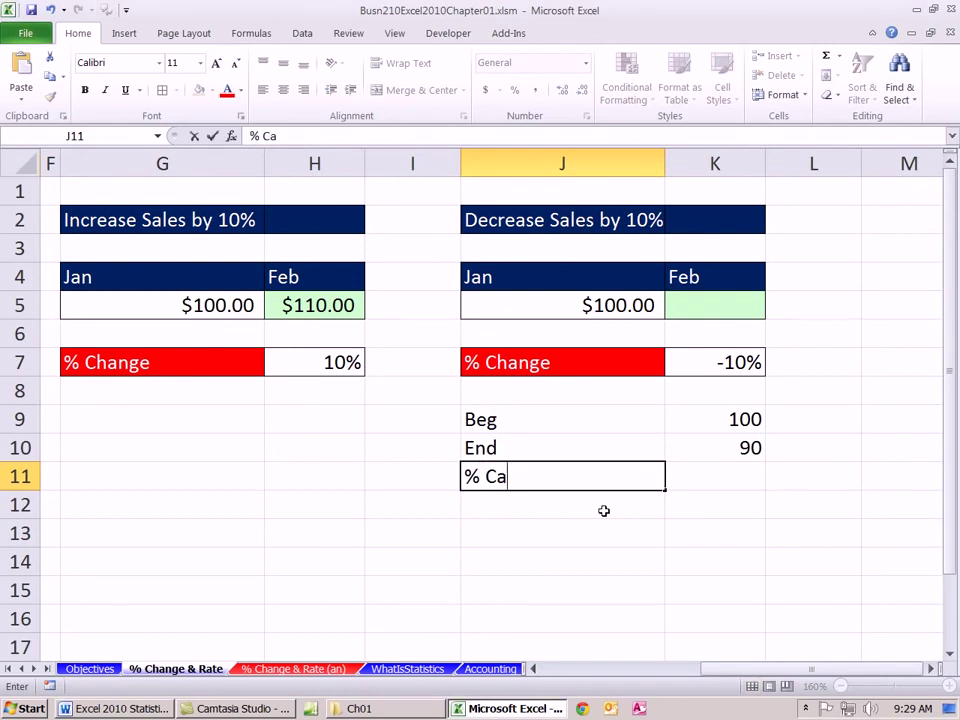
key(Tab)
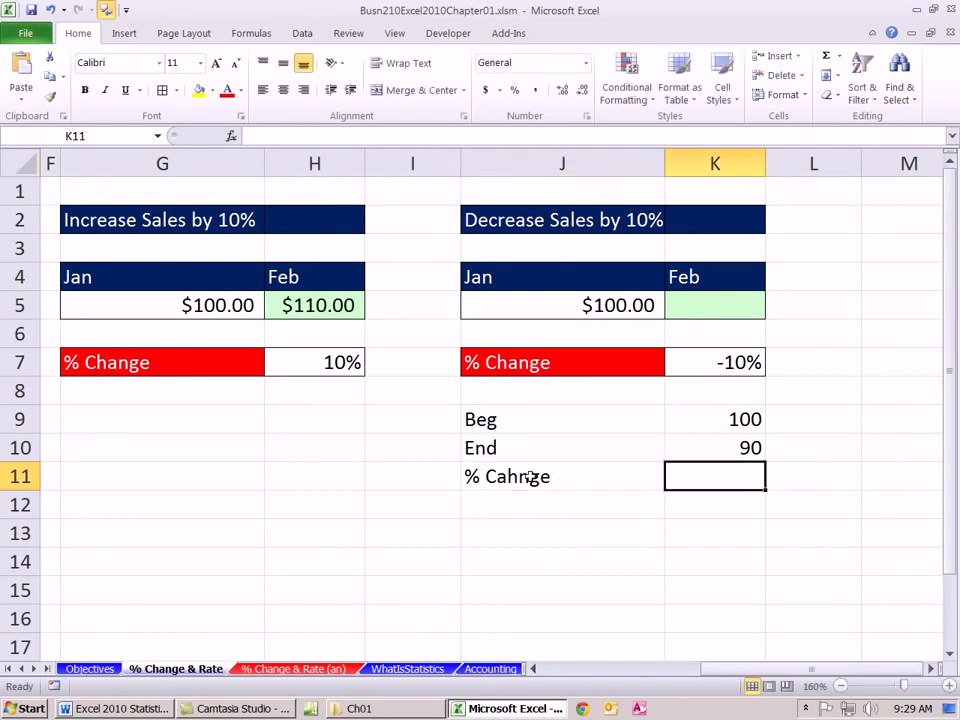
click(497, 479)
double_click(501, 479)
drag(501, 479, 564, 477)
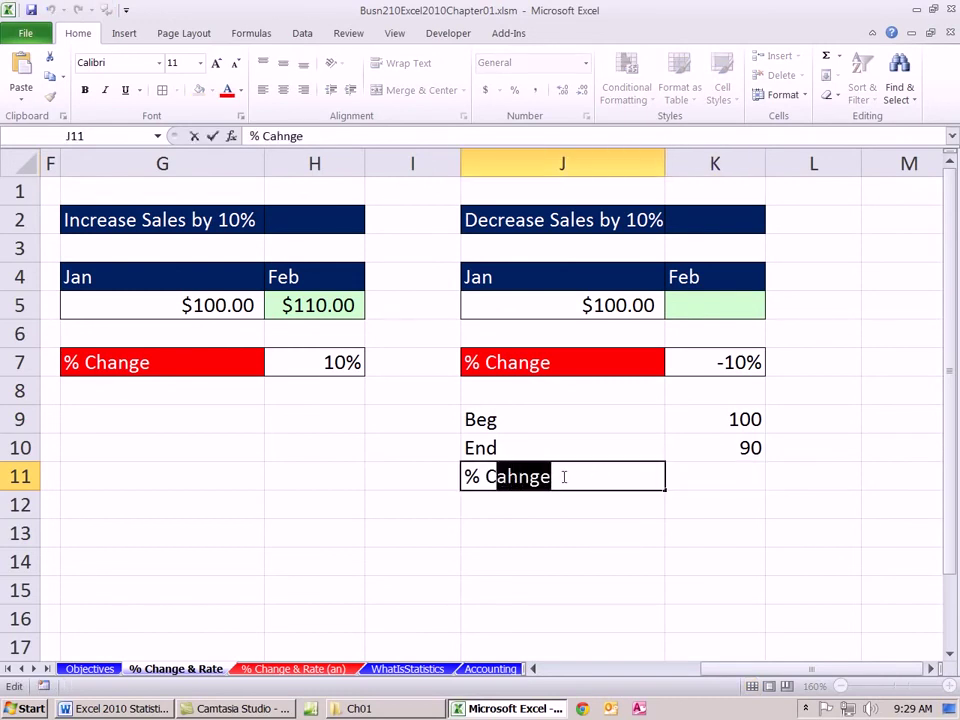
key(F7)
click(528, 252)
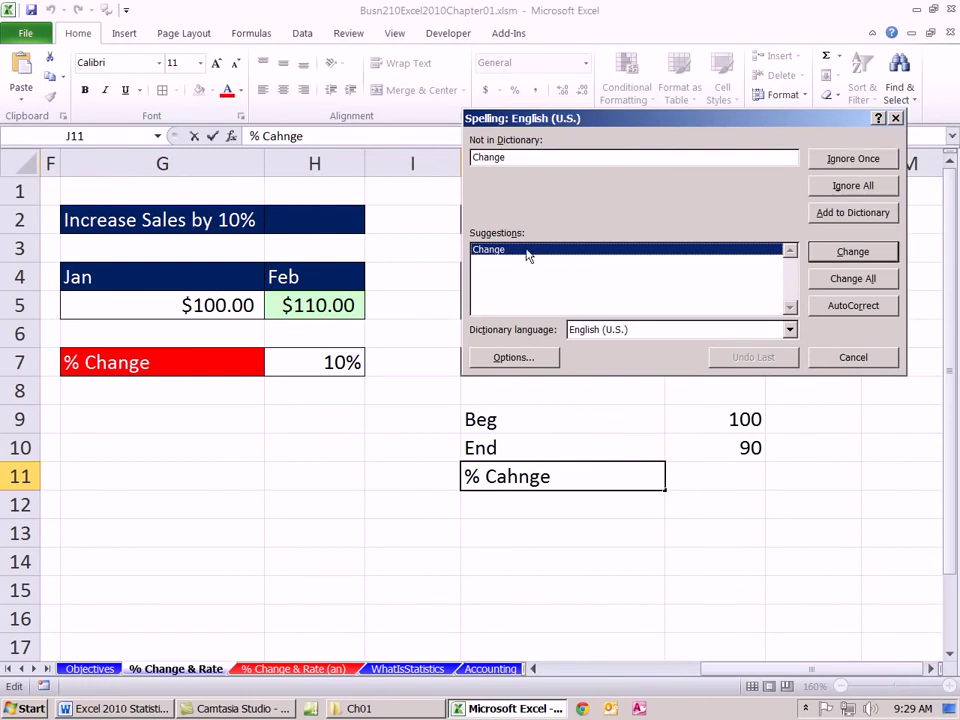
key(Return)
click(476, 384)
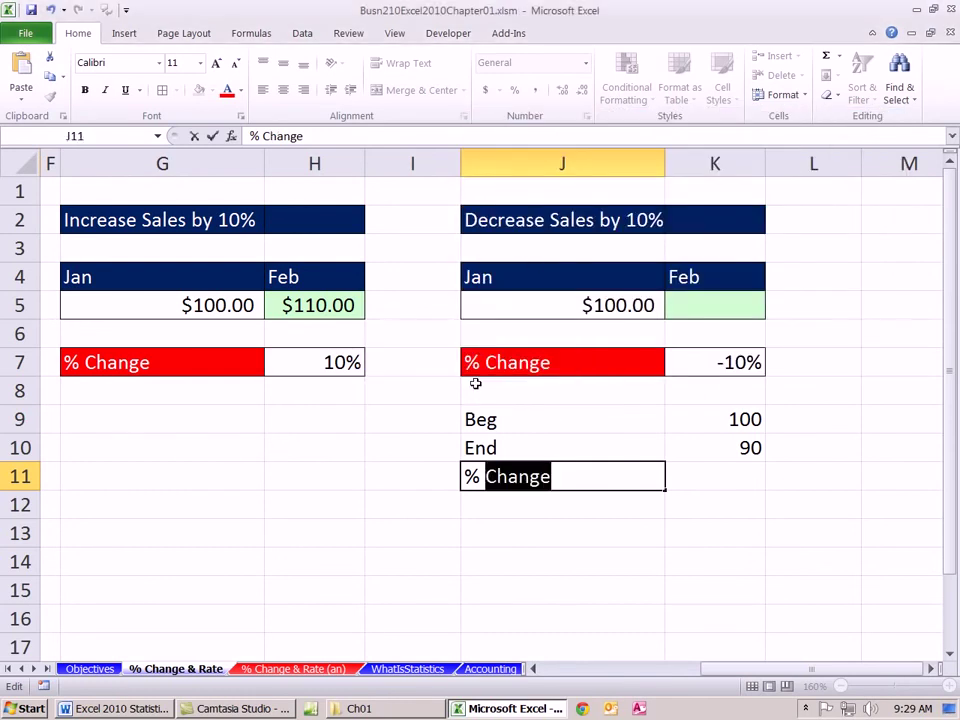
key(Return)
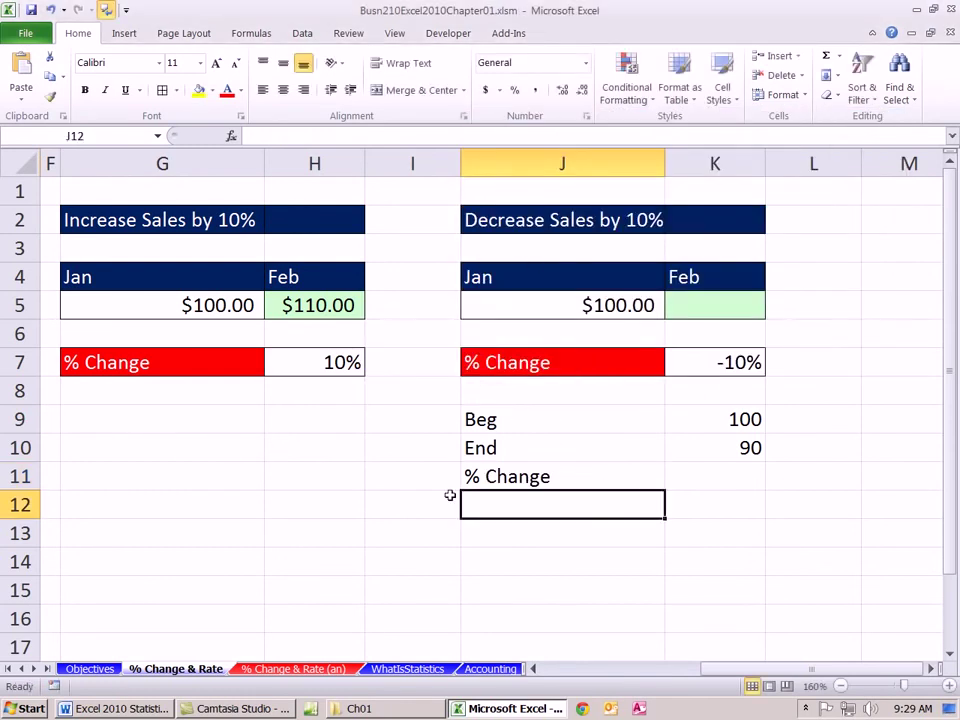
Apply all borders to the table J9:K11 and fill the result cell K11 with light green
click(338, 448)
click(463, 476)
double_click(494, 479)
drag(542, 412, 706, 476)
click(162, 90)
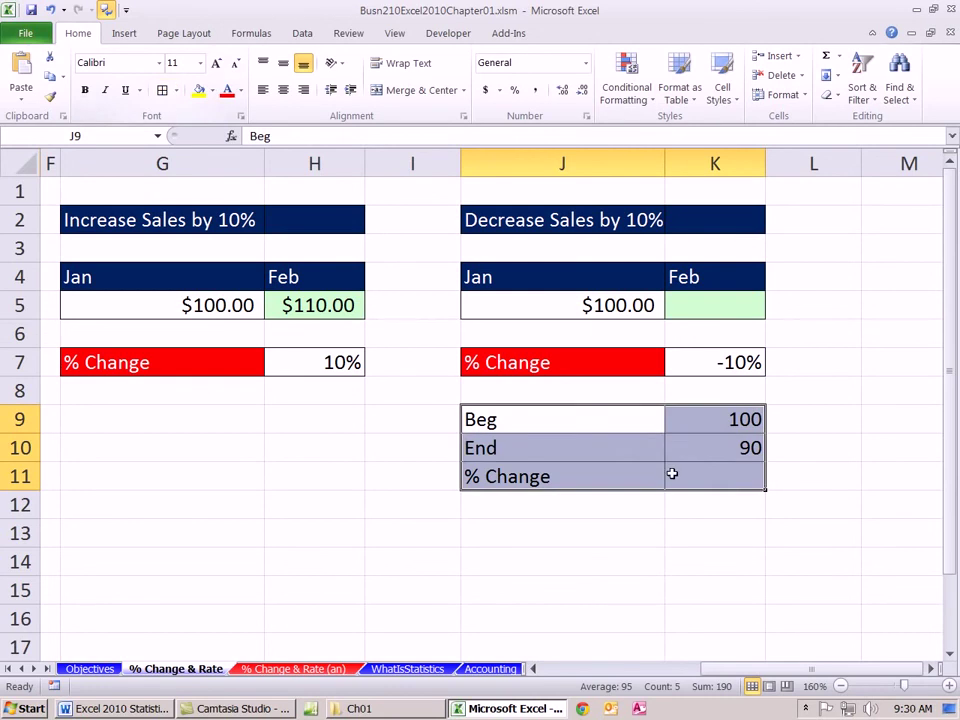
click(671, 471)
click(209, 91)
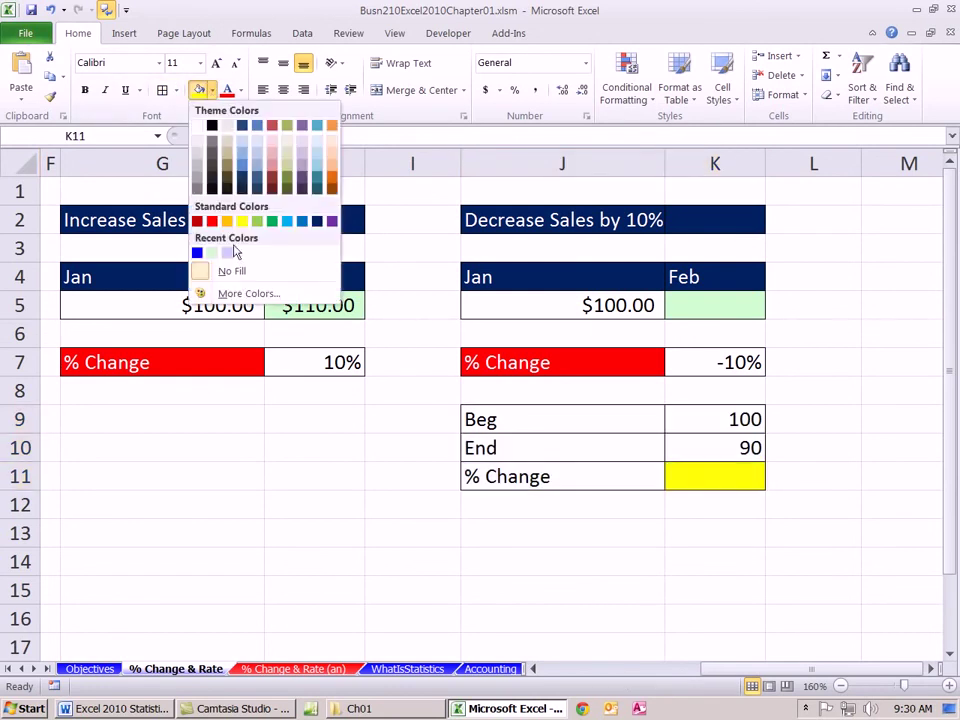
click(213, 253)
Calculate the percentage change in K11 from the End and Beg values with =K10/K9-1
text(=)
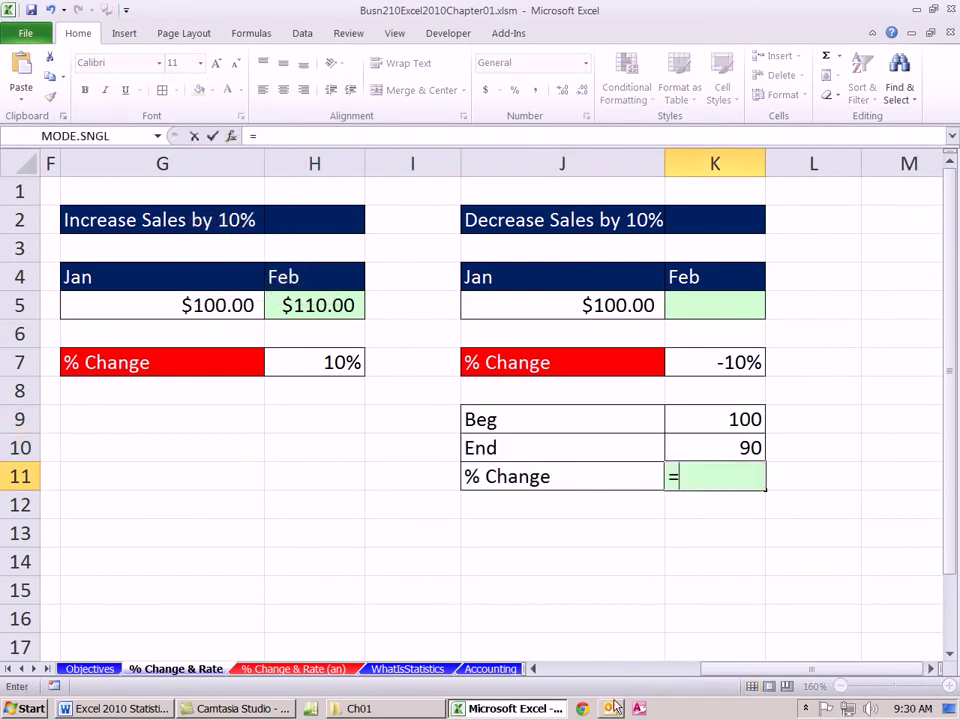
click(688, 448)
text(/)
click(664, 421)
text(-1)
key(Return)
Format the percentage change result in K11 with the Percentage number format
click(684, 484)
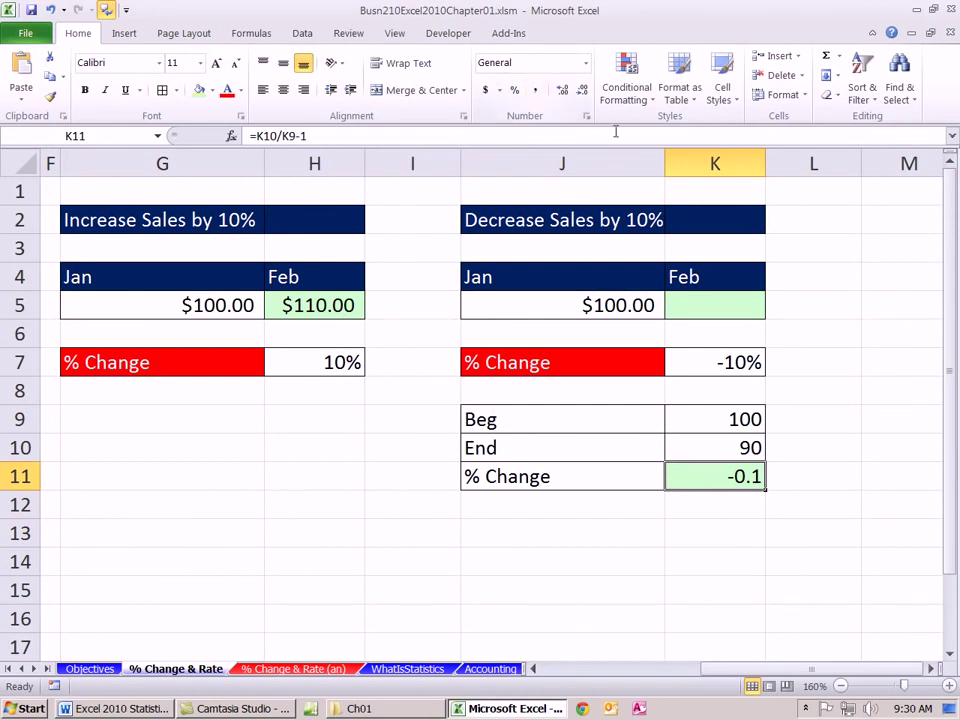
click(587, 67)
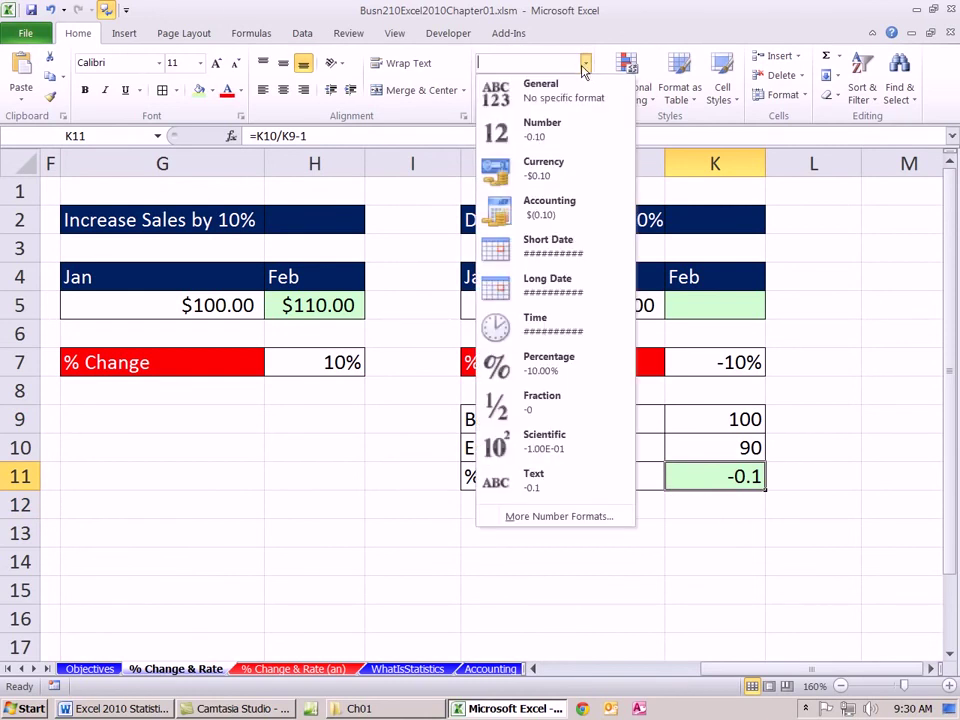
click(550, 362)
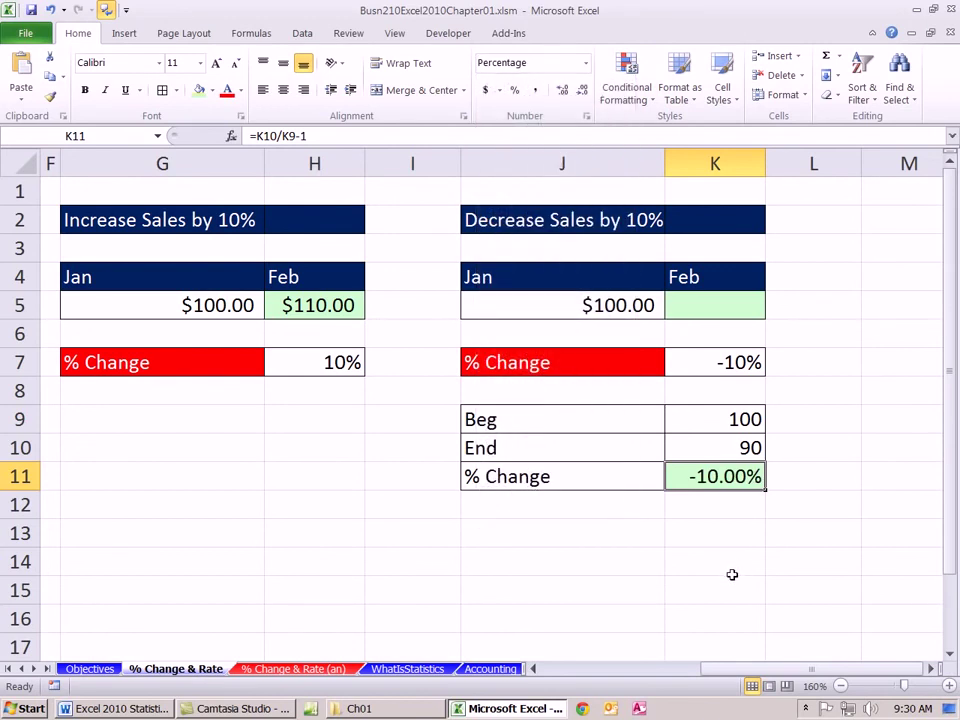
click(681, 304)
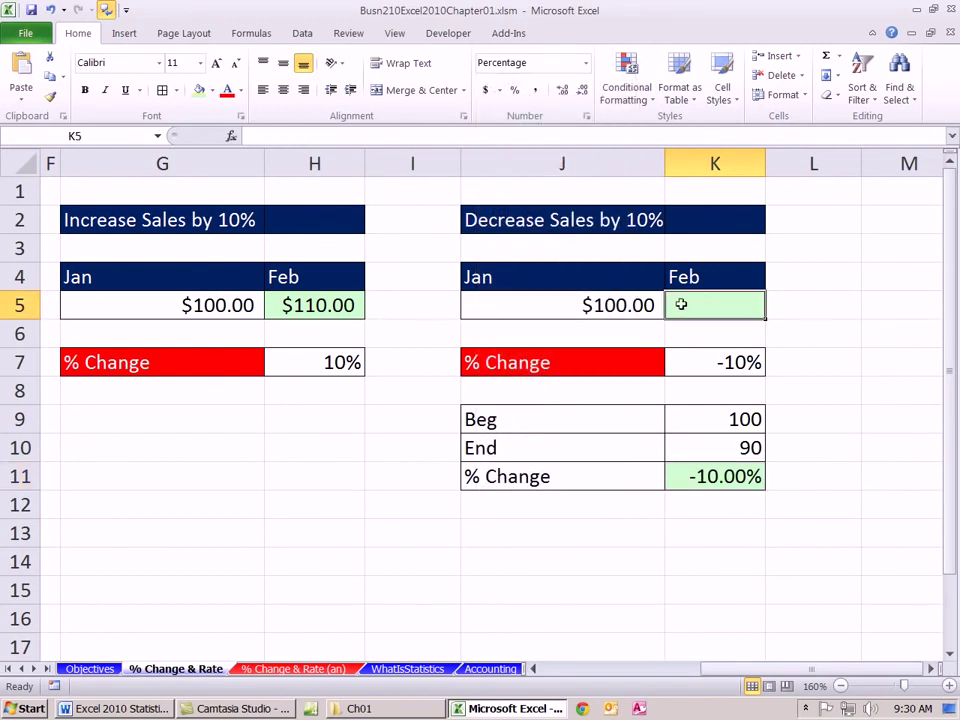
text(=)
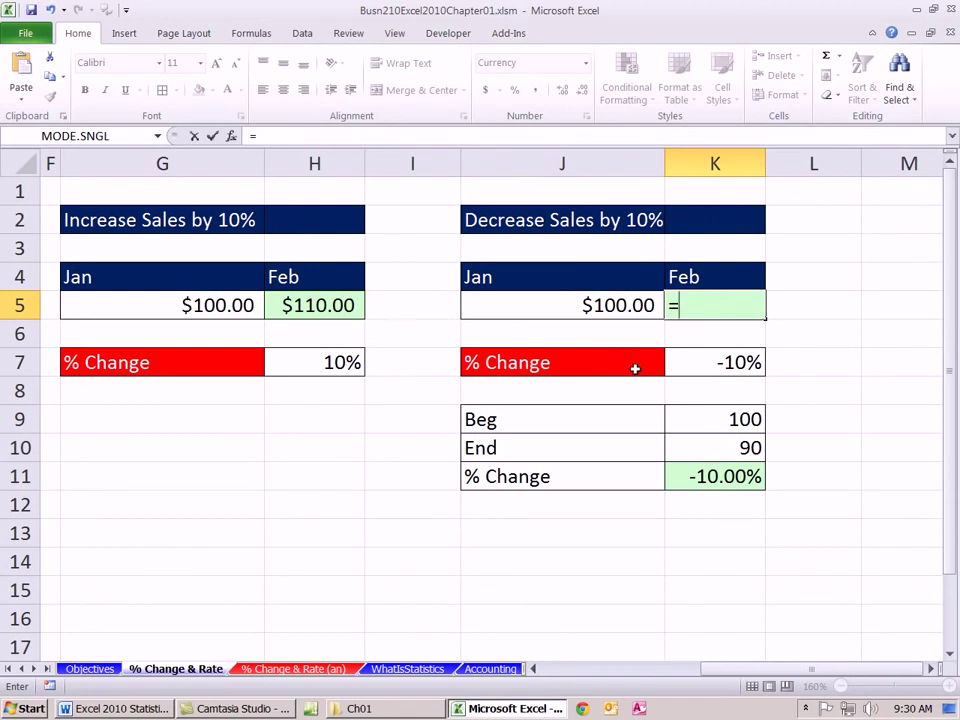
key(Escape)
Extend the % Change row's formatting to row 12, clear K12, and label J12 as End Balance Rate
click(602, 514)
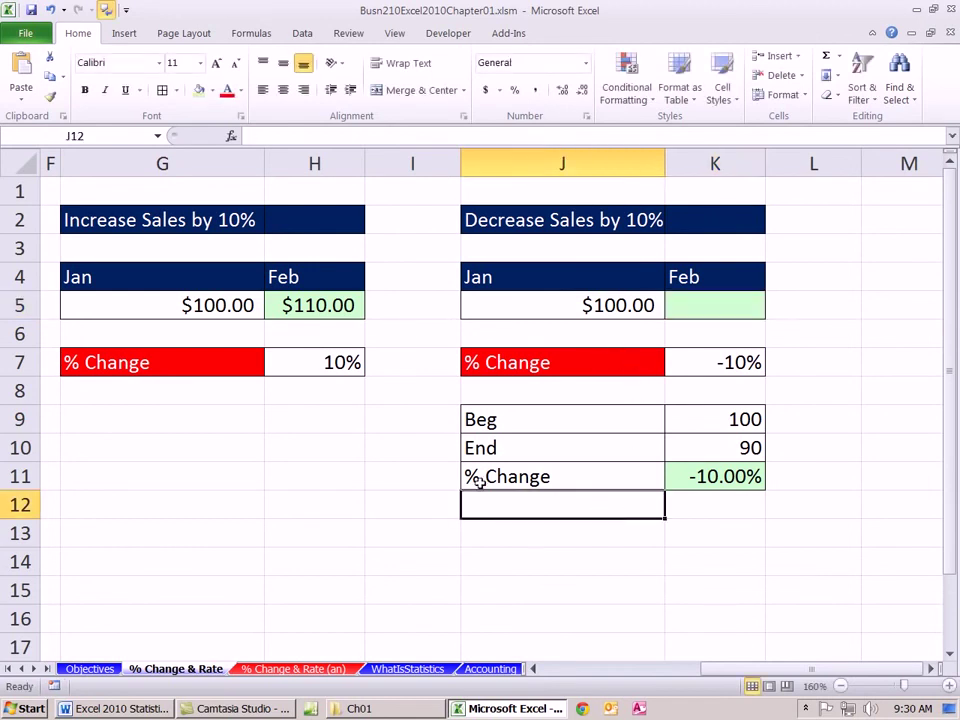
drag(479, 481, 675, 476)
drag(767, 490, 767, 520)
click(760, 515)
key(Delete)
click(577, 508)
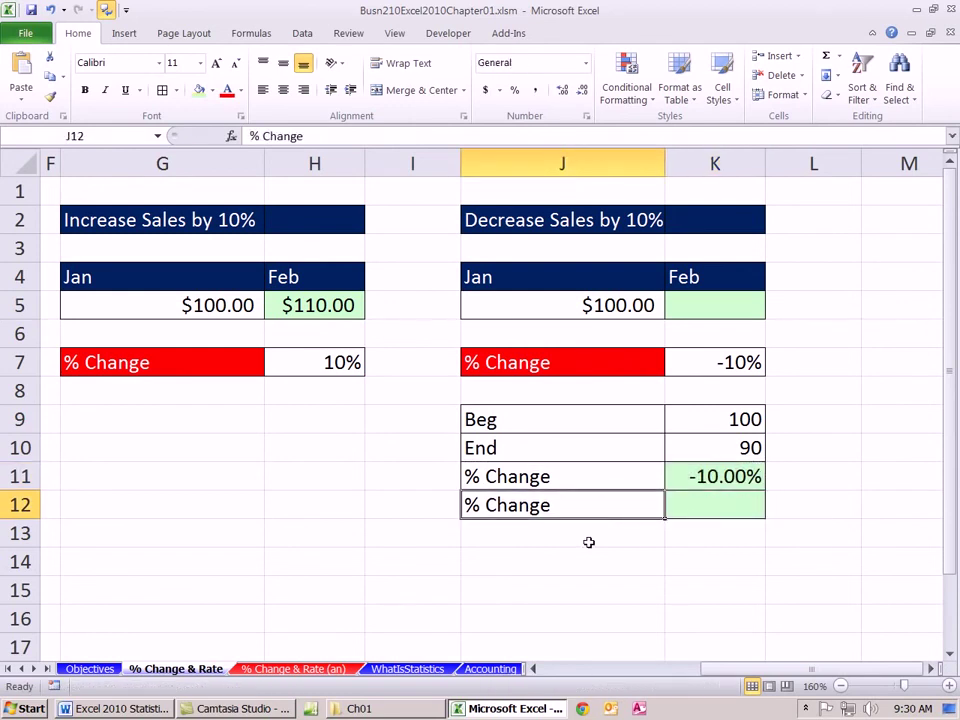
text(End )
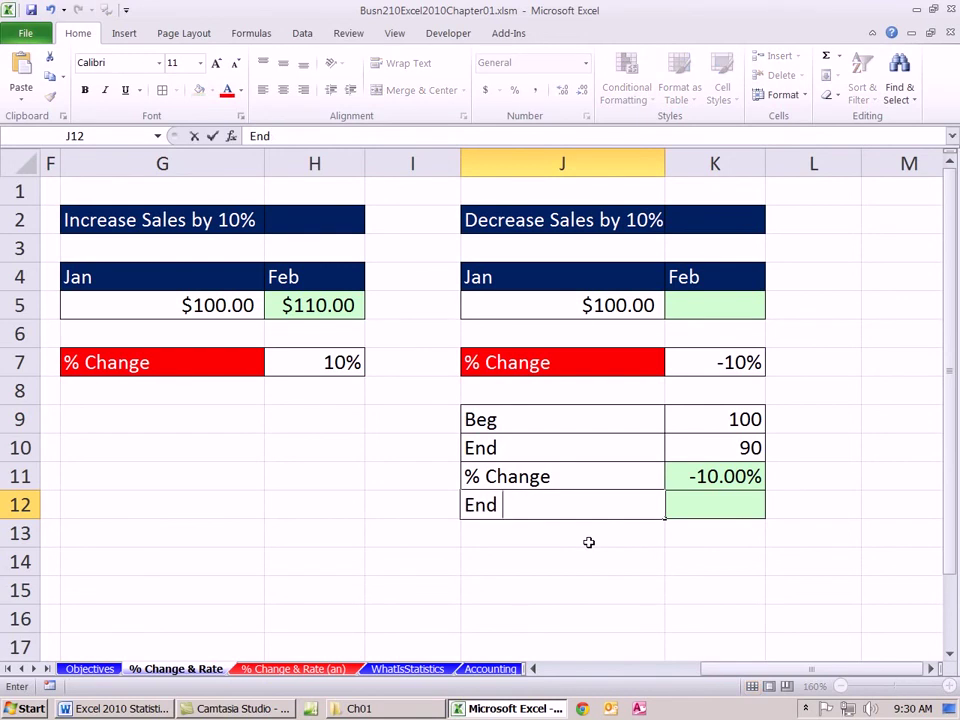
text(Balance Rate)
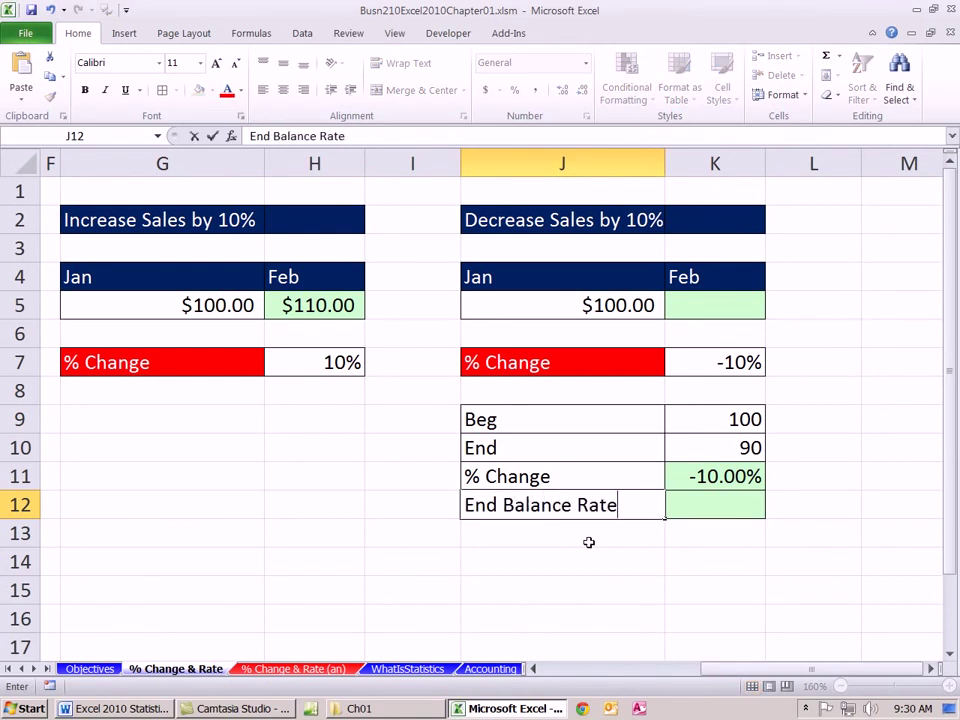
key(Tab)
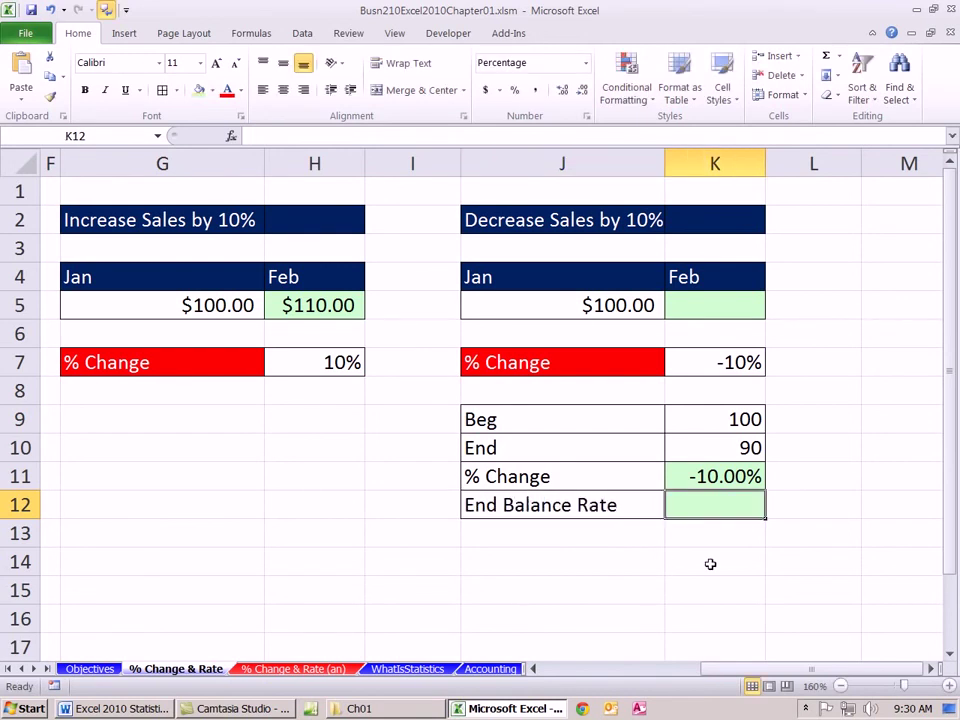
Calculate the End Balance Rate in K12 by adding the percentage change to 1 with =1+K11
text(=)
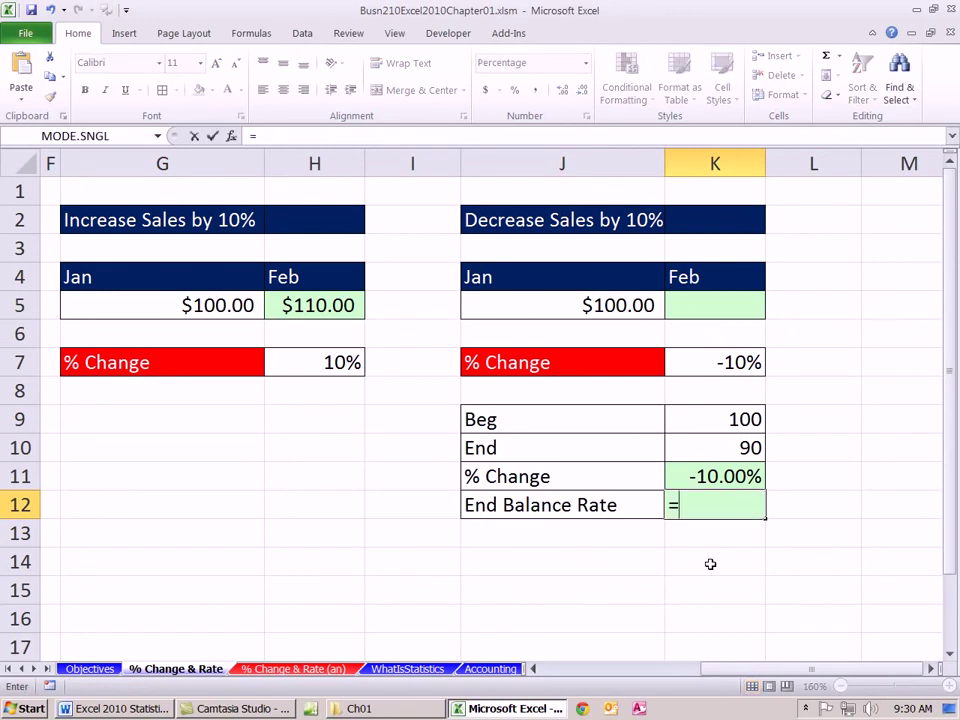
text(1+)
click(735, 476)
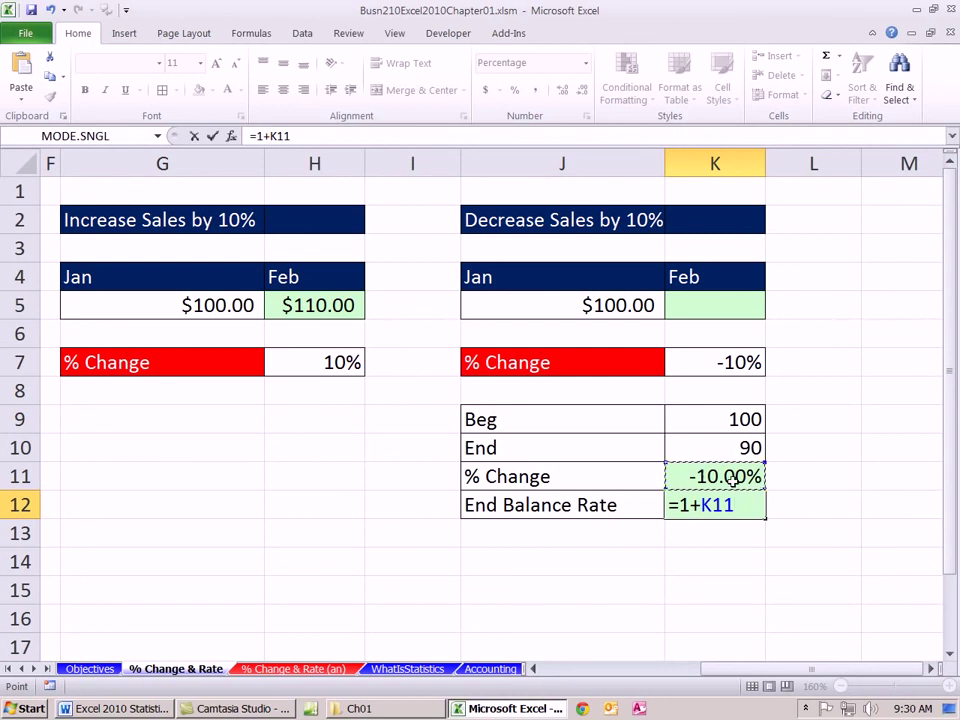
key(Return)
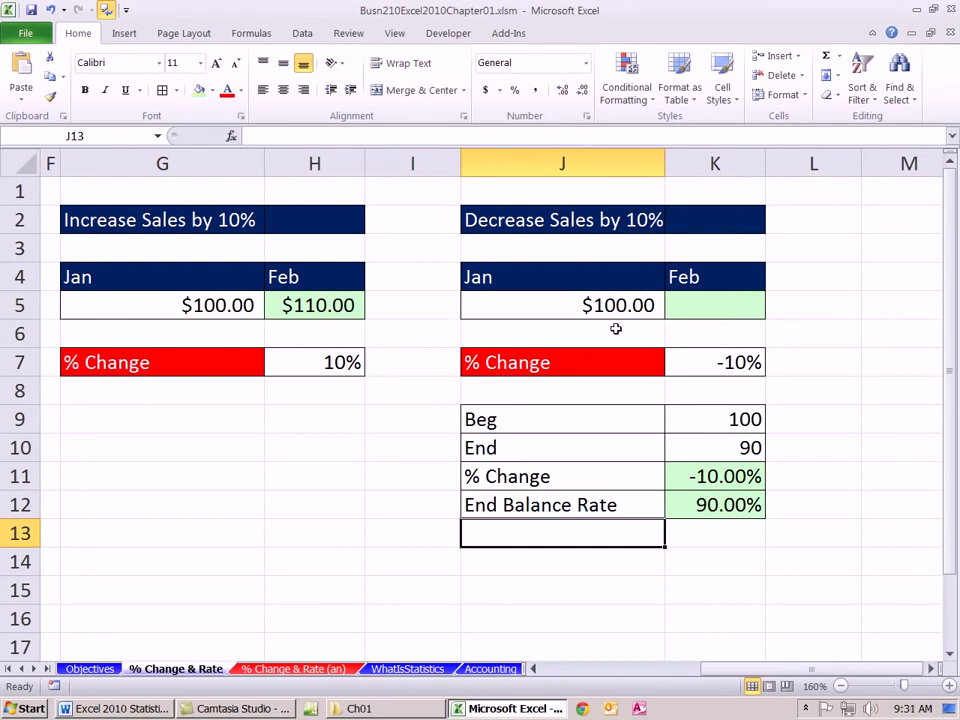
Extend the Jan and Feb sales row J5:K5 down to row 6 and set J6 to 100
drag(640, 313, 767, 336)
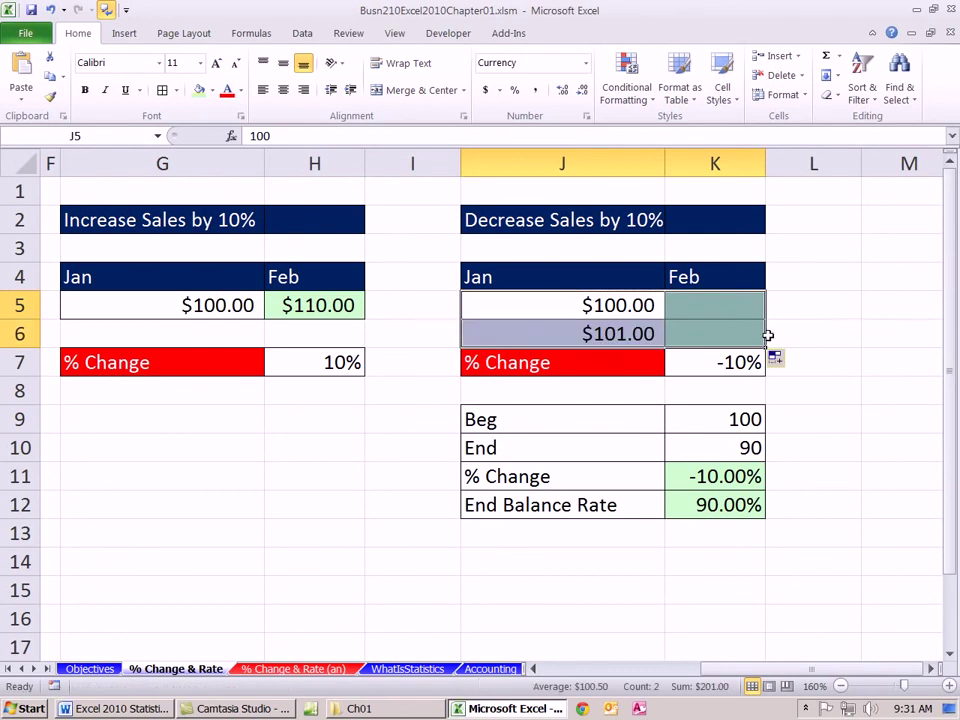
double_click(640, 334)
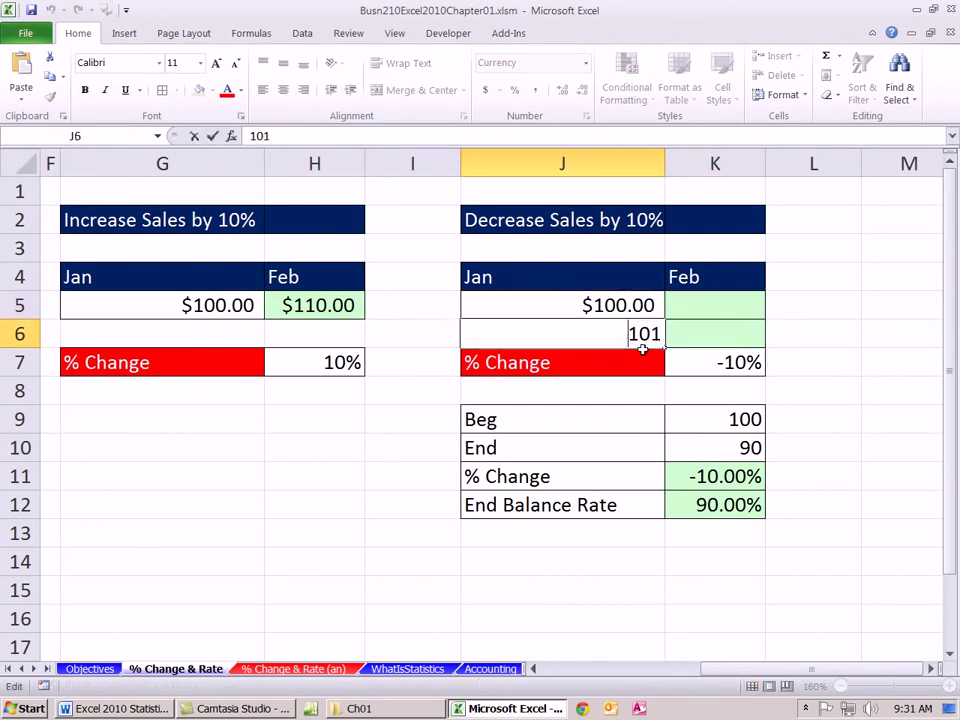
text(0)
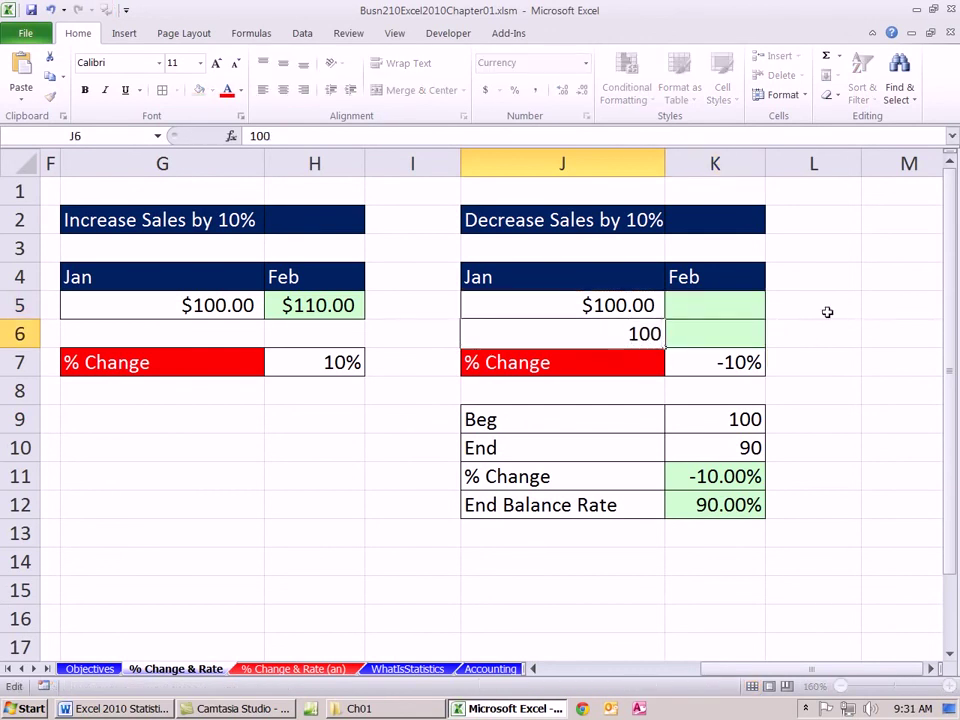
click(827, 313)
click(745, 321)
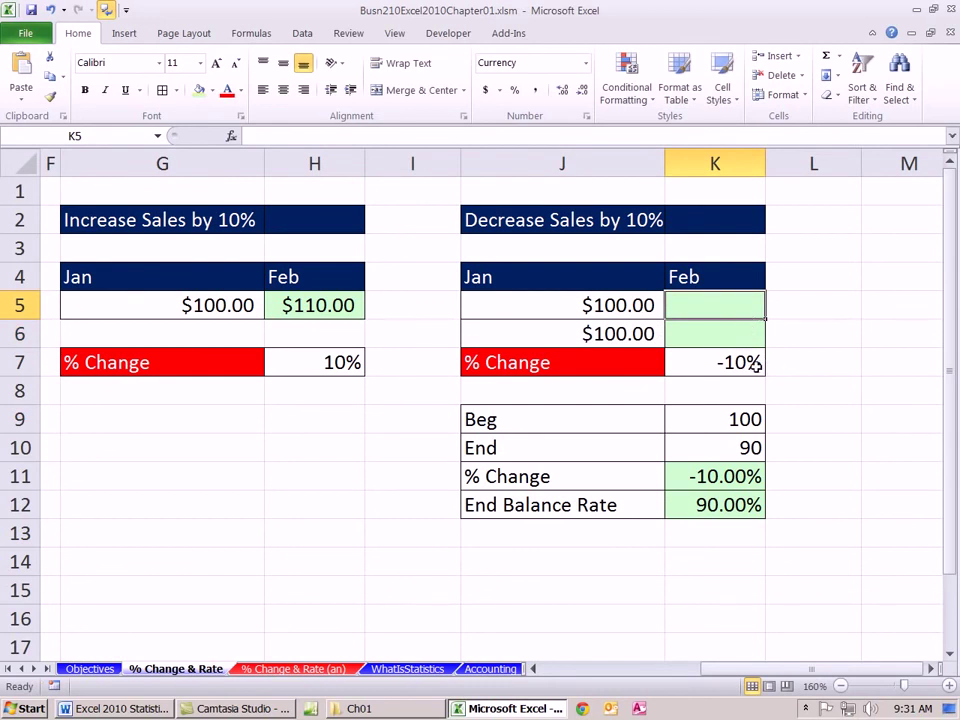
Copy the red label formatting from the % Change cell J7 to the End Balance Rate label in J12
click(608, 364)
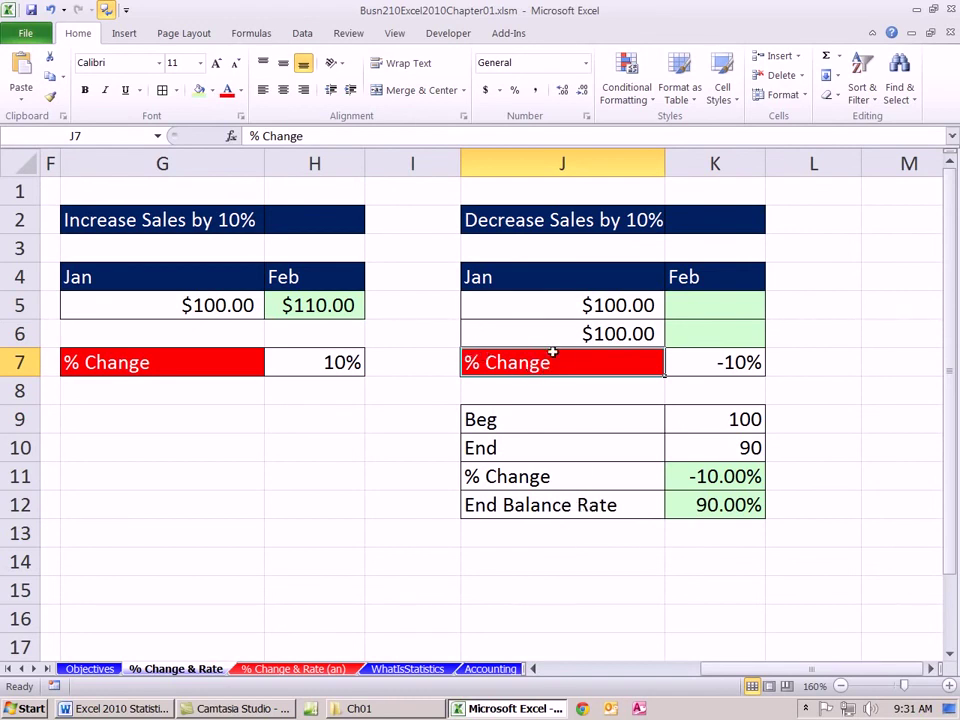
click(50, 98)
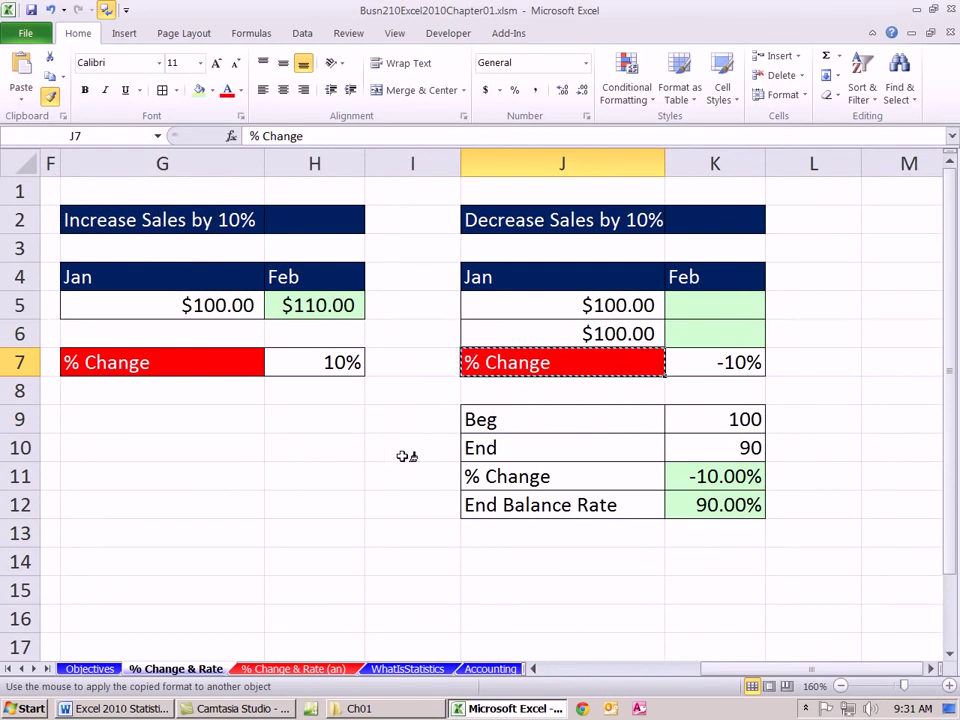
click(581, 507)
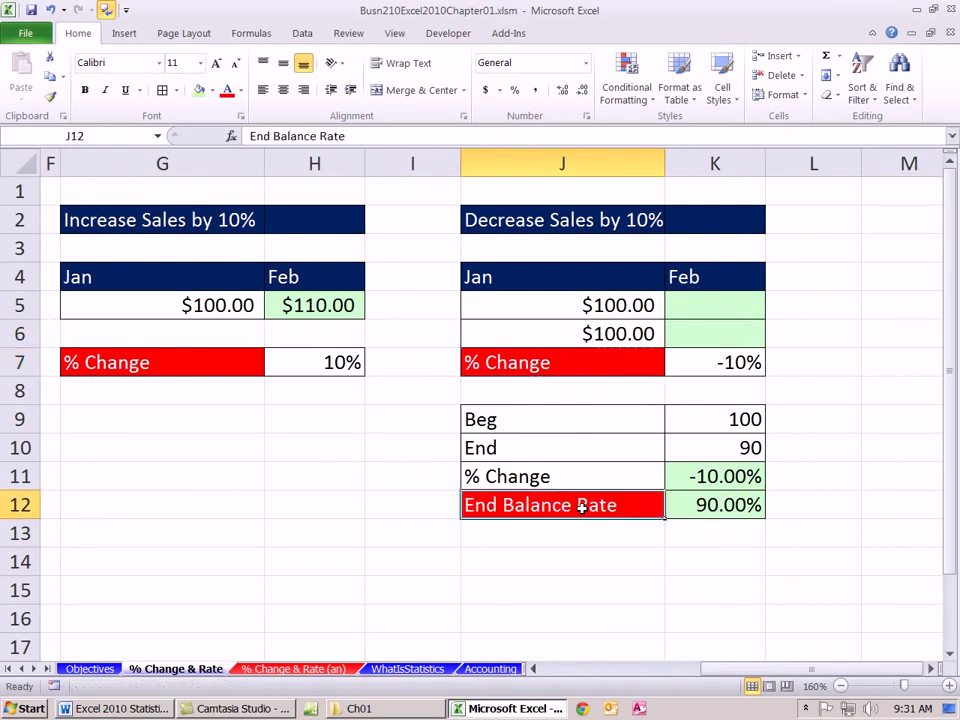
Label the two Feb calculation rows with % Change in L5 and End Balance in L6
click(787, 307)
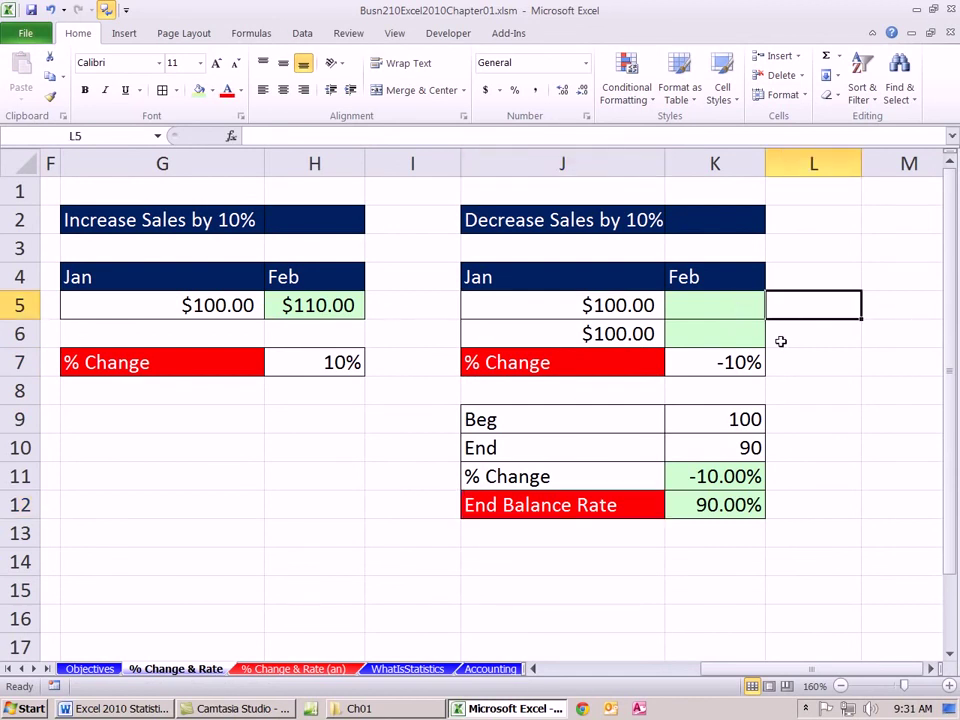
text(% Change)
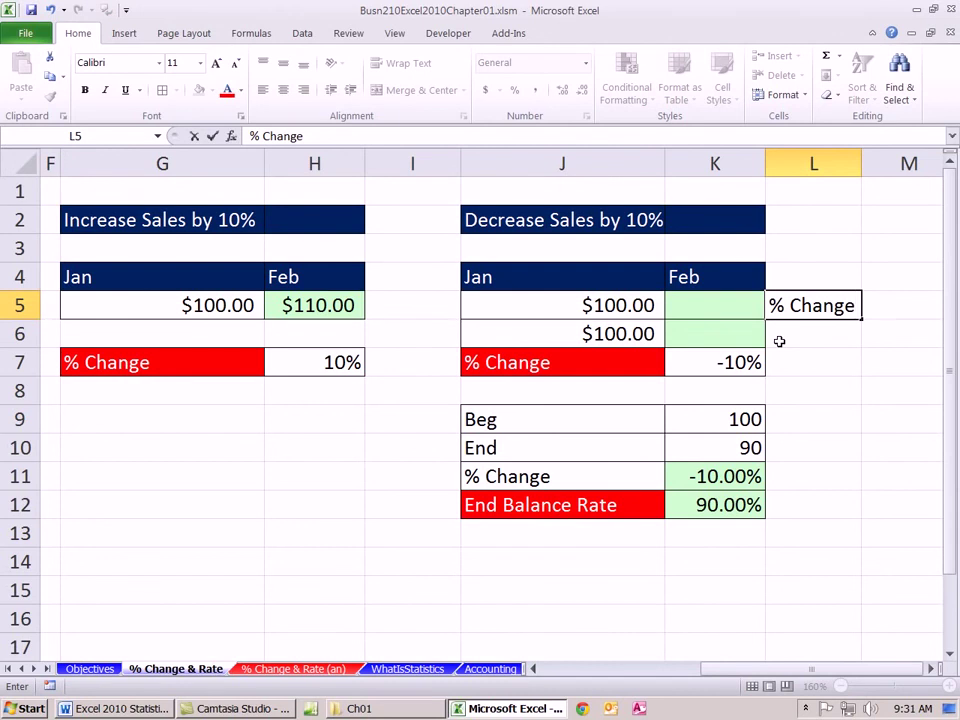
key(Return)
text(End Balance)
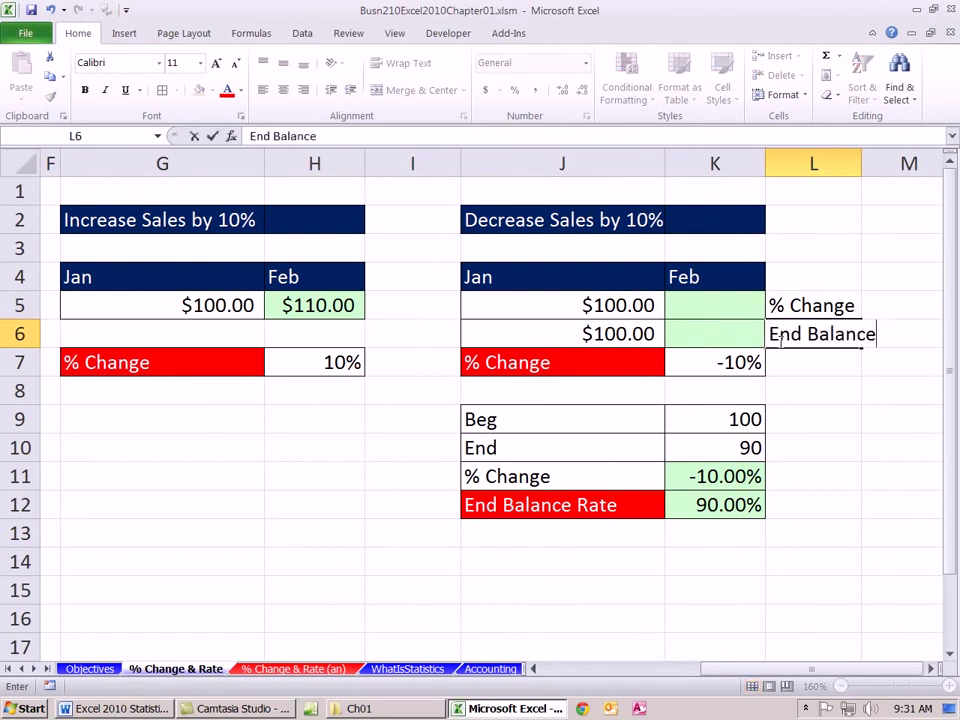
key(Return)
Calculate the decreased Feb sales in K5 from the percentage change with =J5*(1+K7)
click(682, 306)
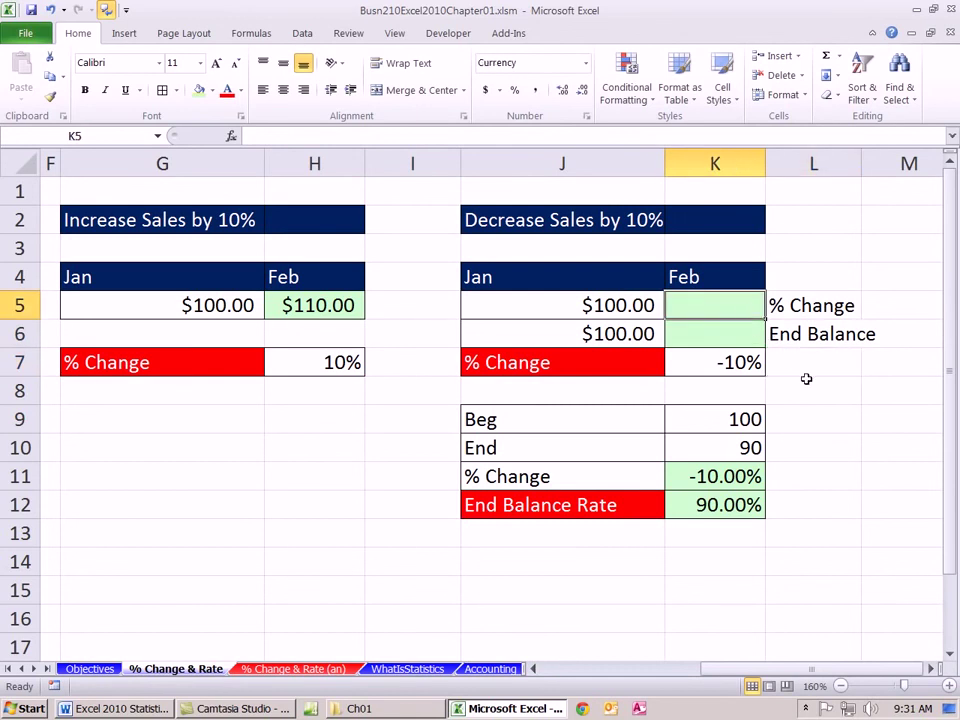
text(=)
click(613, 311)
text(*)
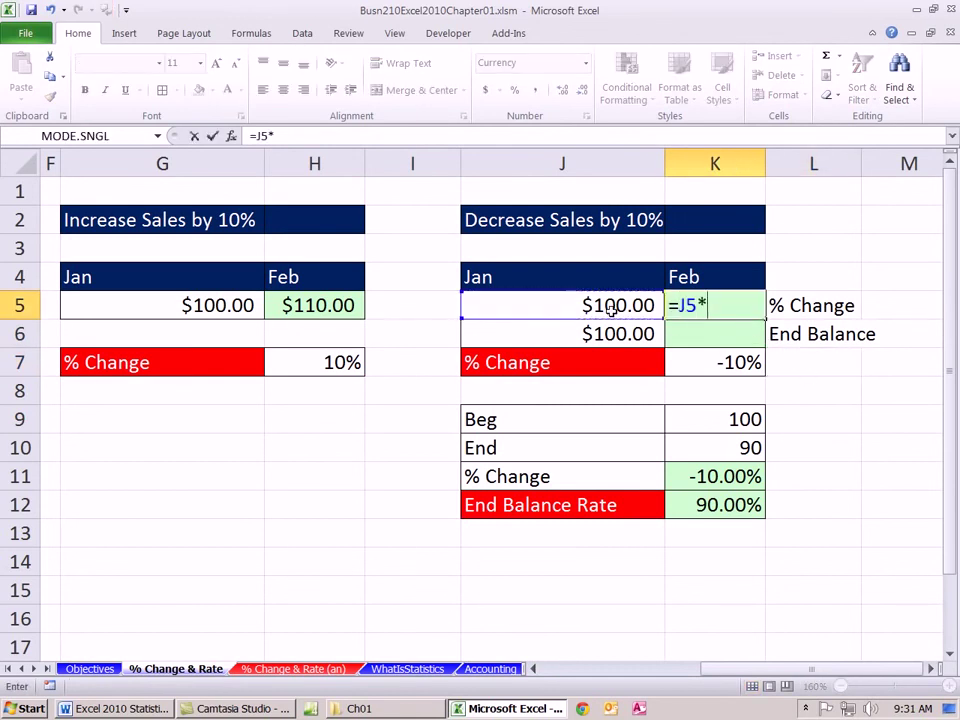
text(1+)
click(704, 309)
click(735, 362)
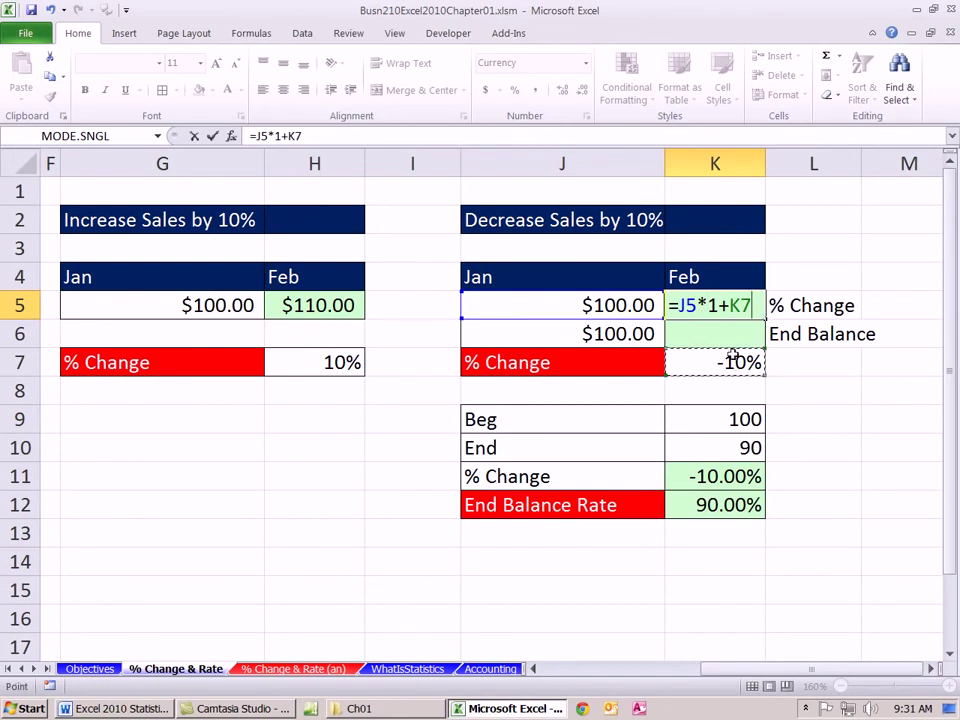
click(709, 305)
text(()
text())
key(Return)
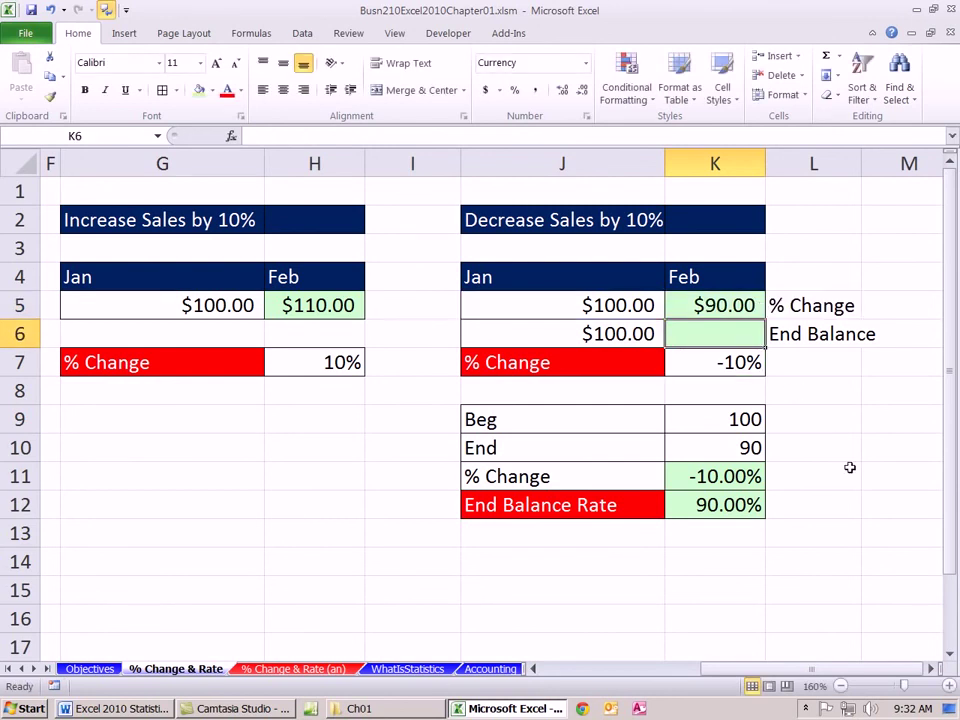
Calculate the decreased Feb sales in K6 from the End Balance Rate with =J6*K12
text(=)
click(606, 333)
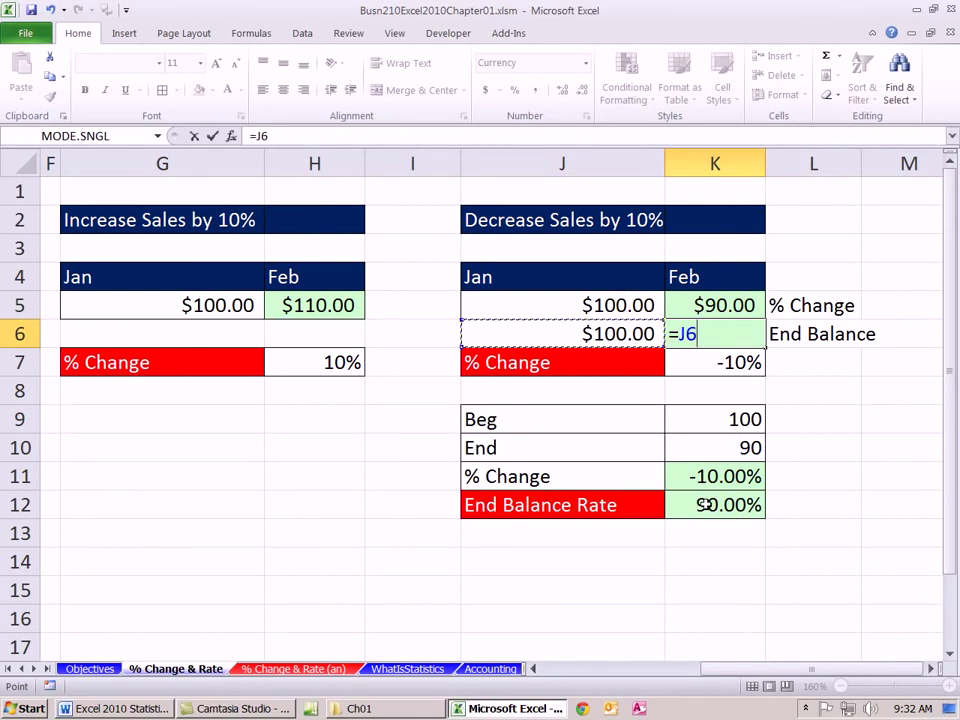
text(*)
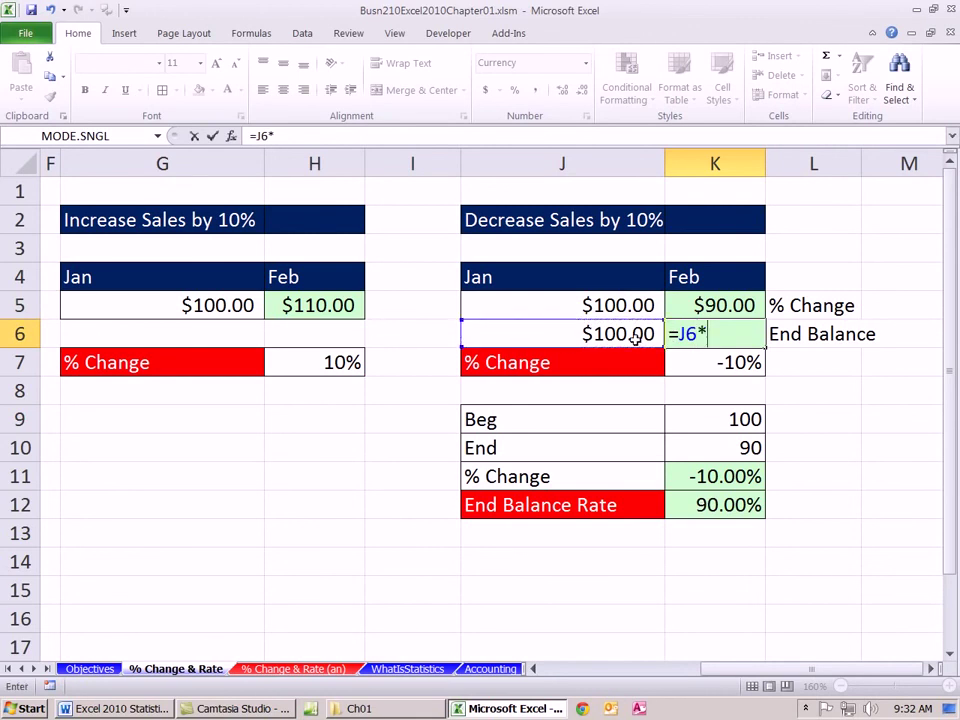
click(703, 505)
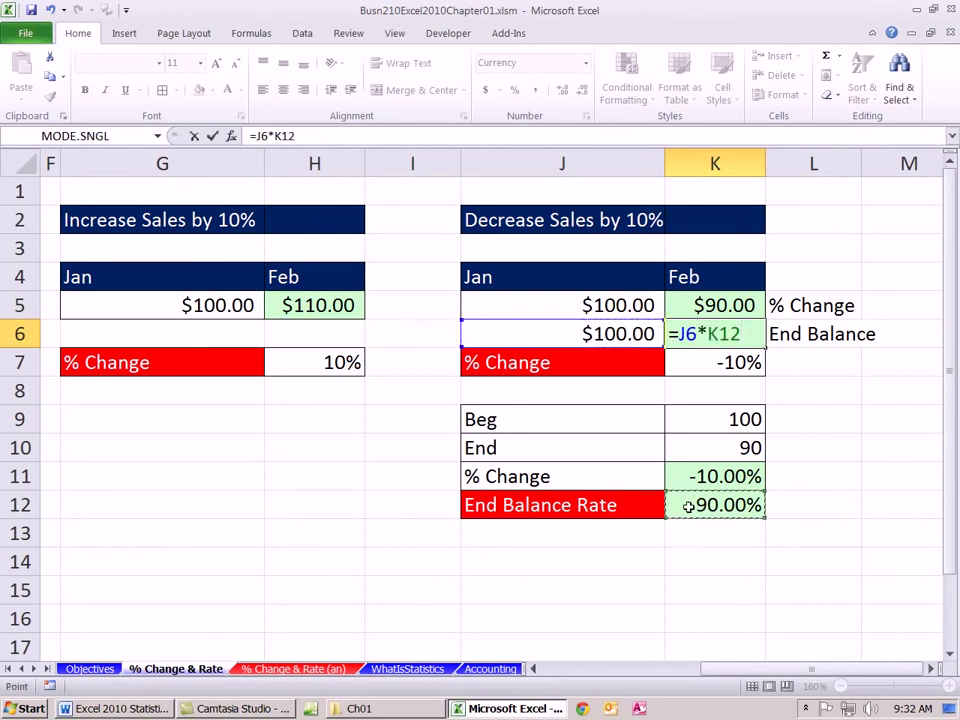
key(Return)
click(748, 555)
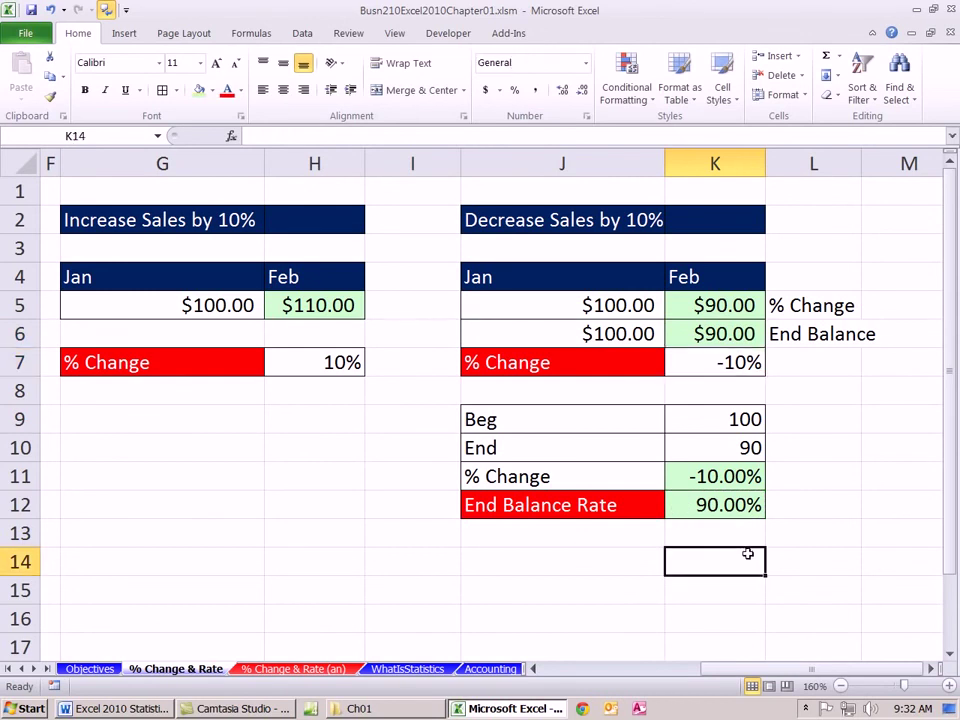